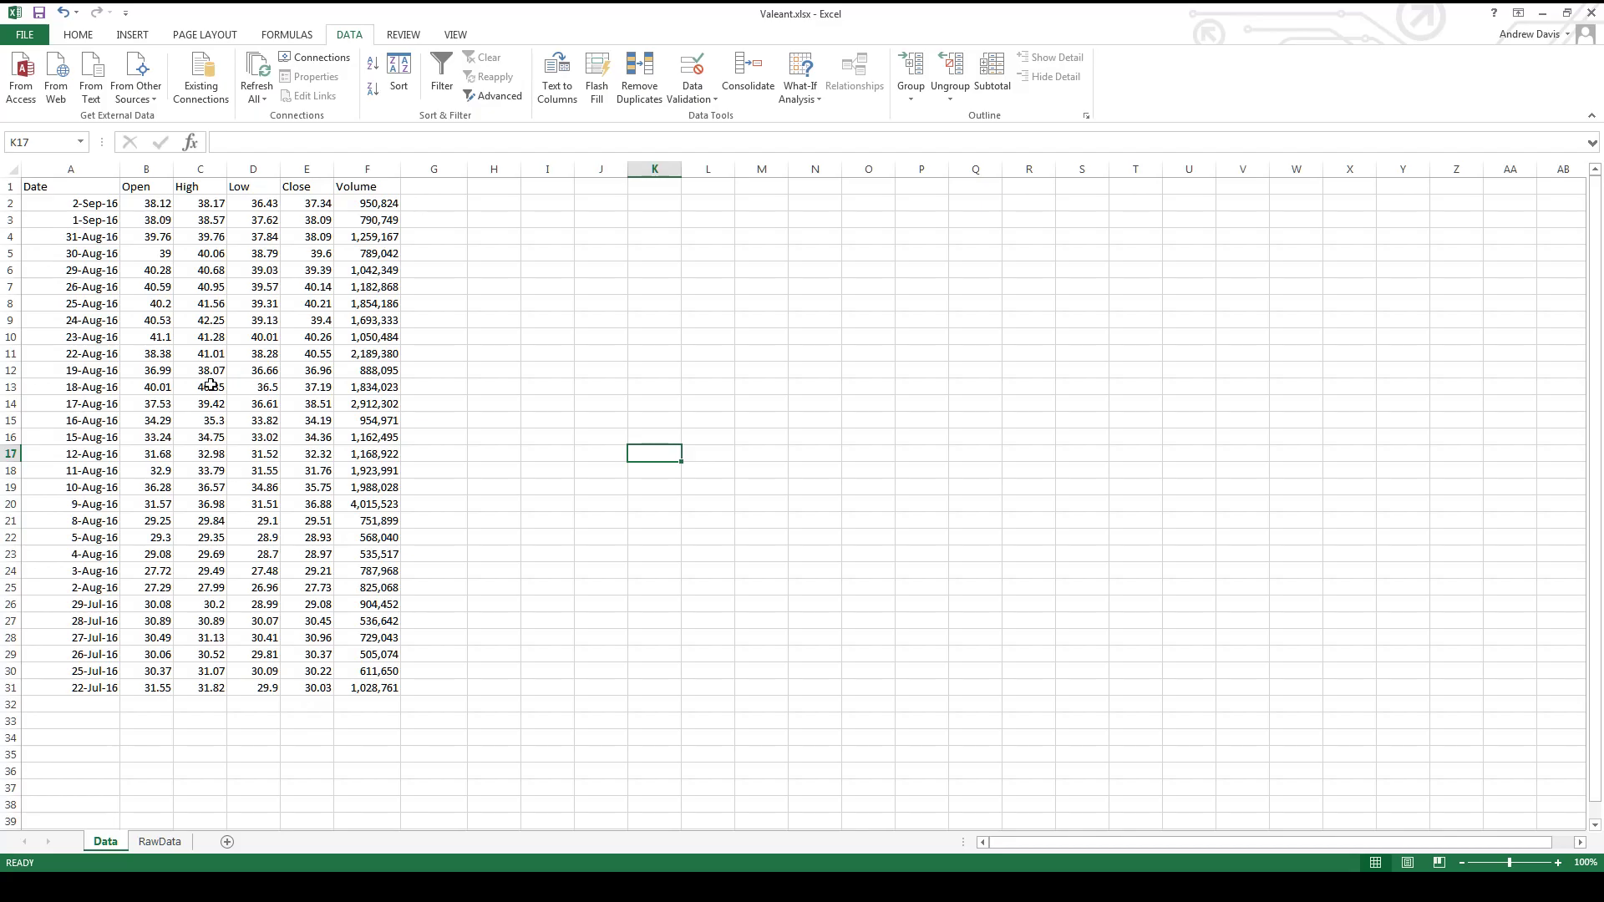
- Make the Close column bold, from the header in E1 through the last price in E31
left_click_drag(298, 191, 318, 689)
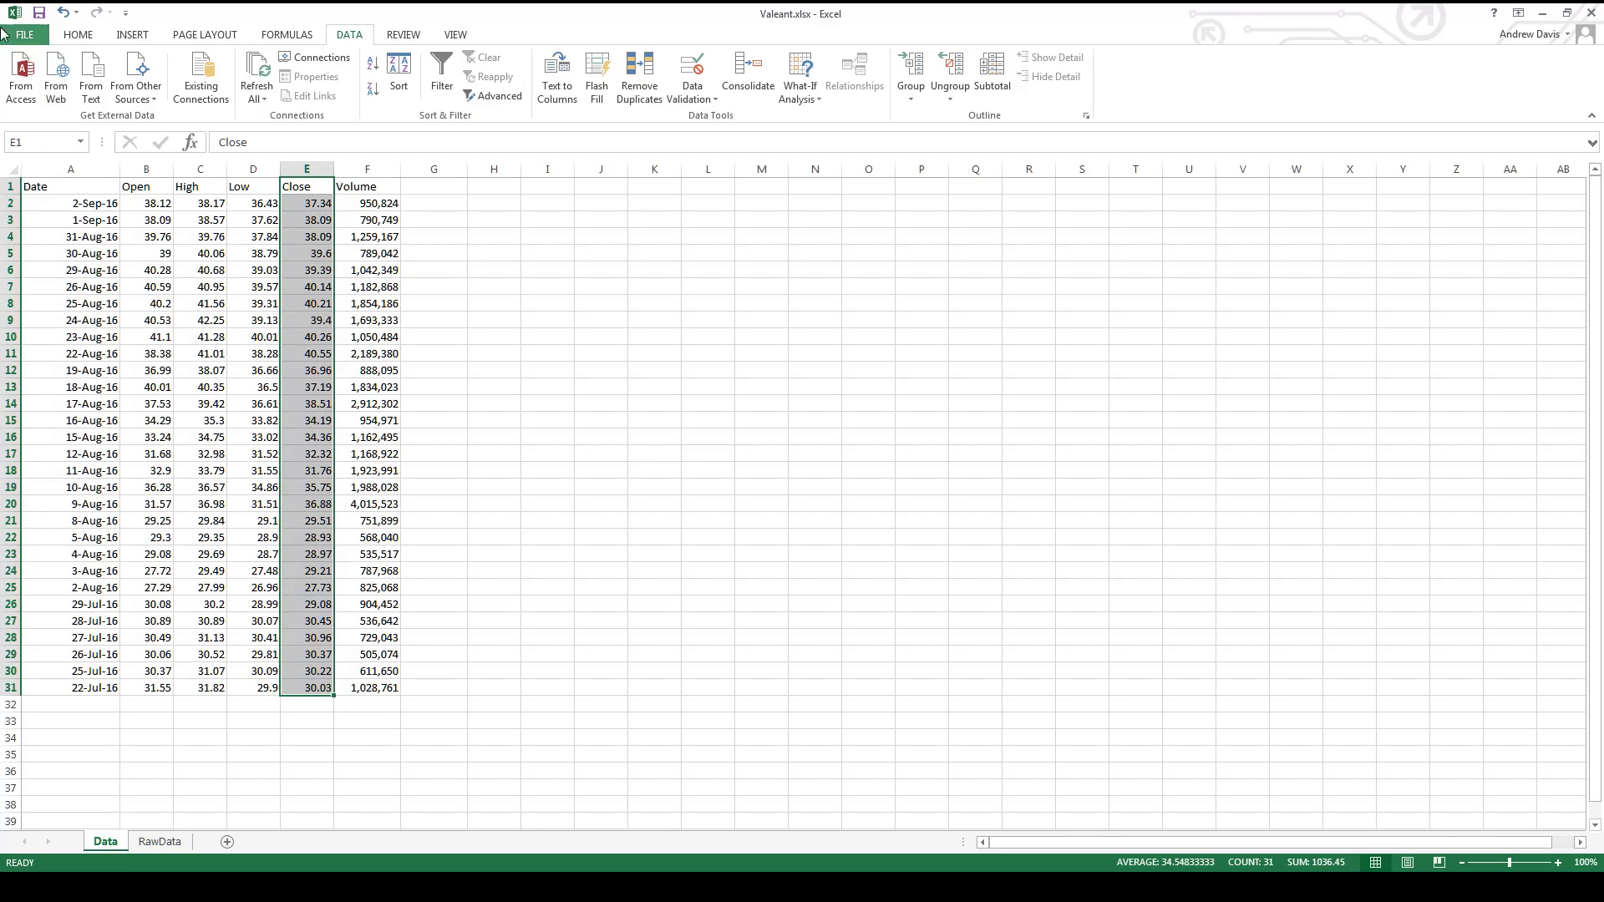
left_click(78, 35)
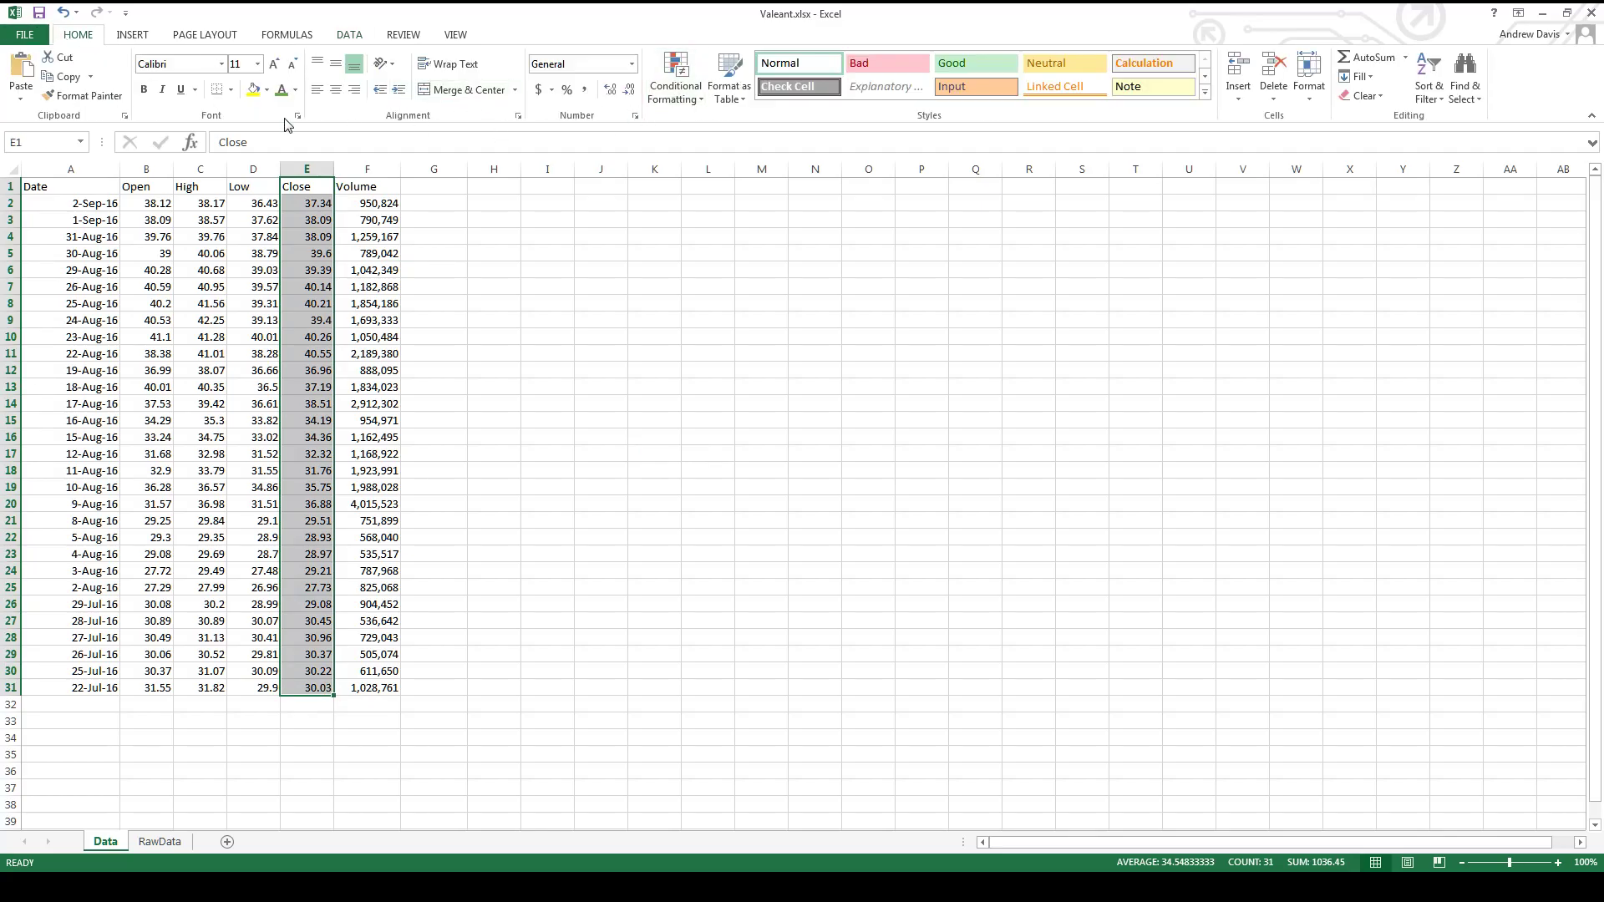
left_click(143, 89)
left_click(537, 494)
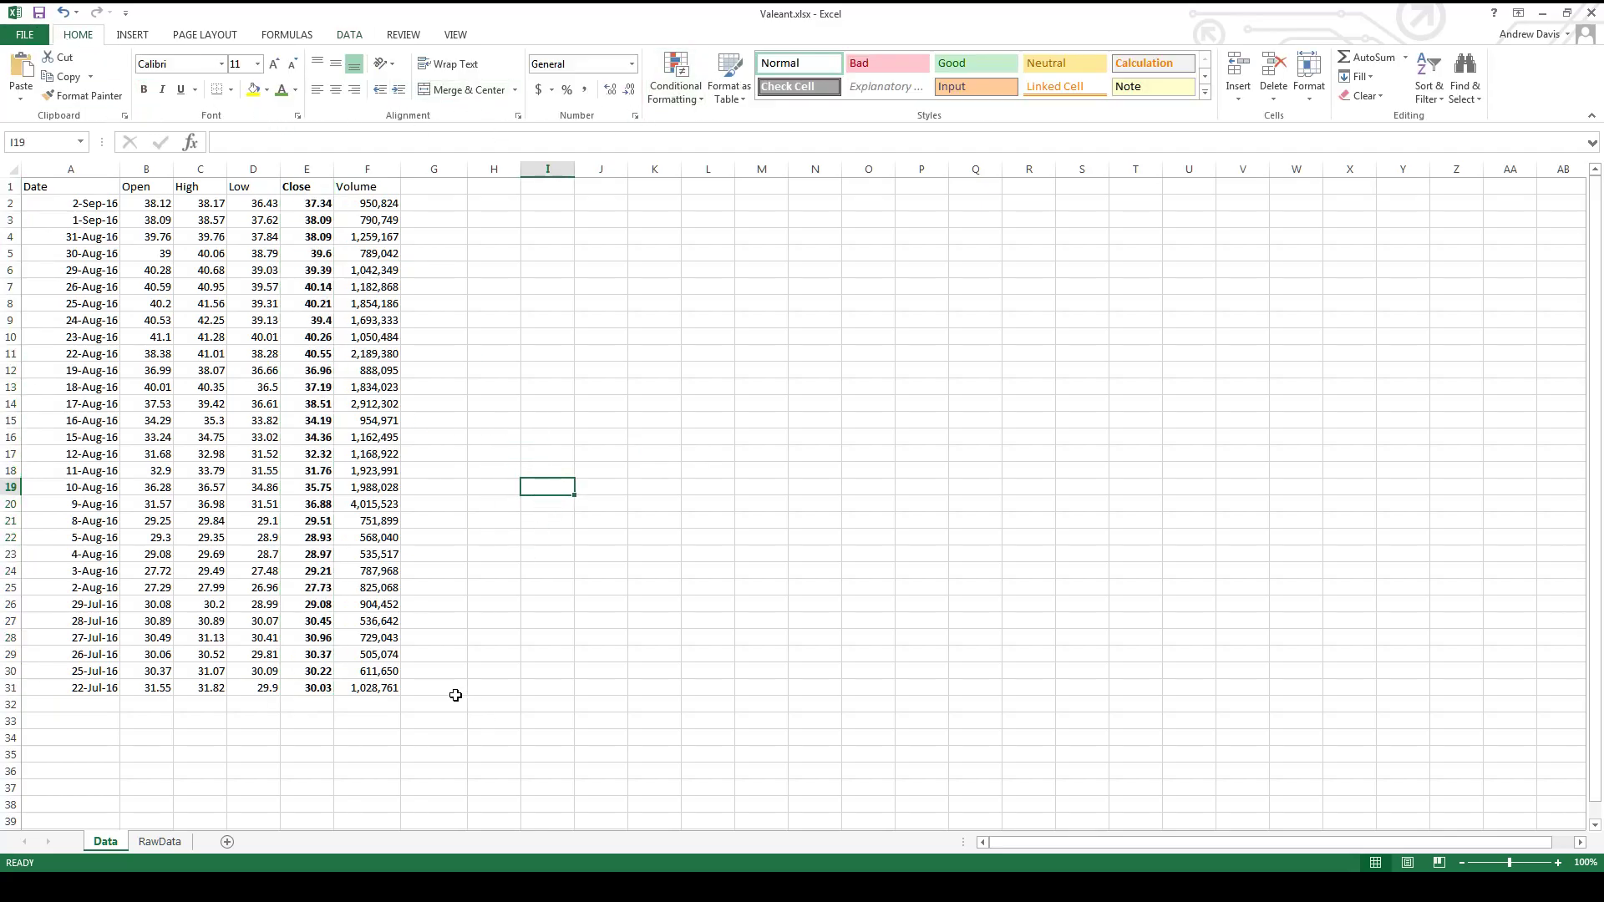
left_click(326, 709)
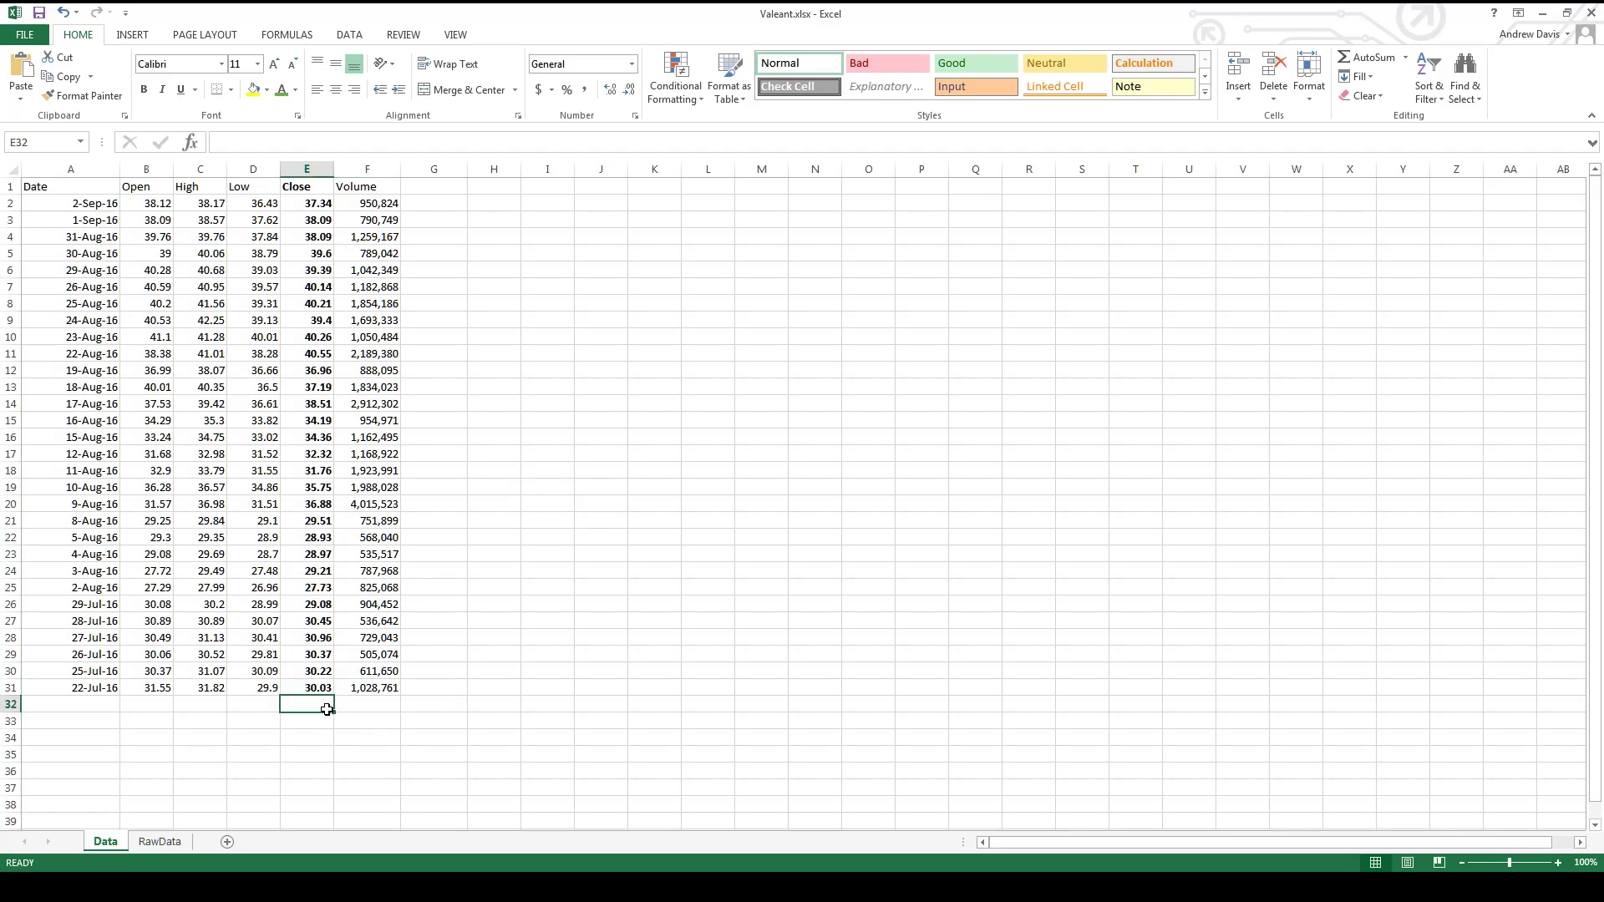
left_click(258, 711)
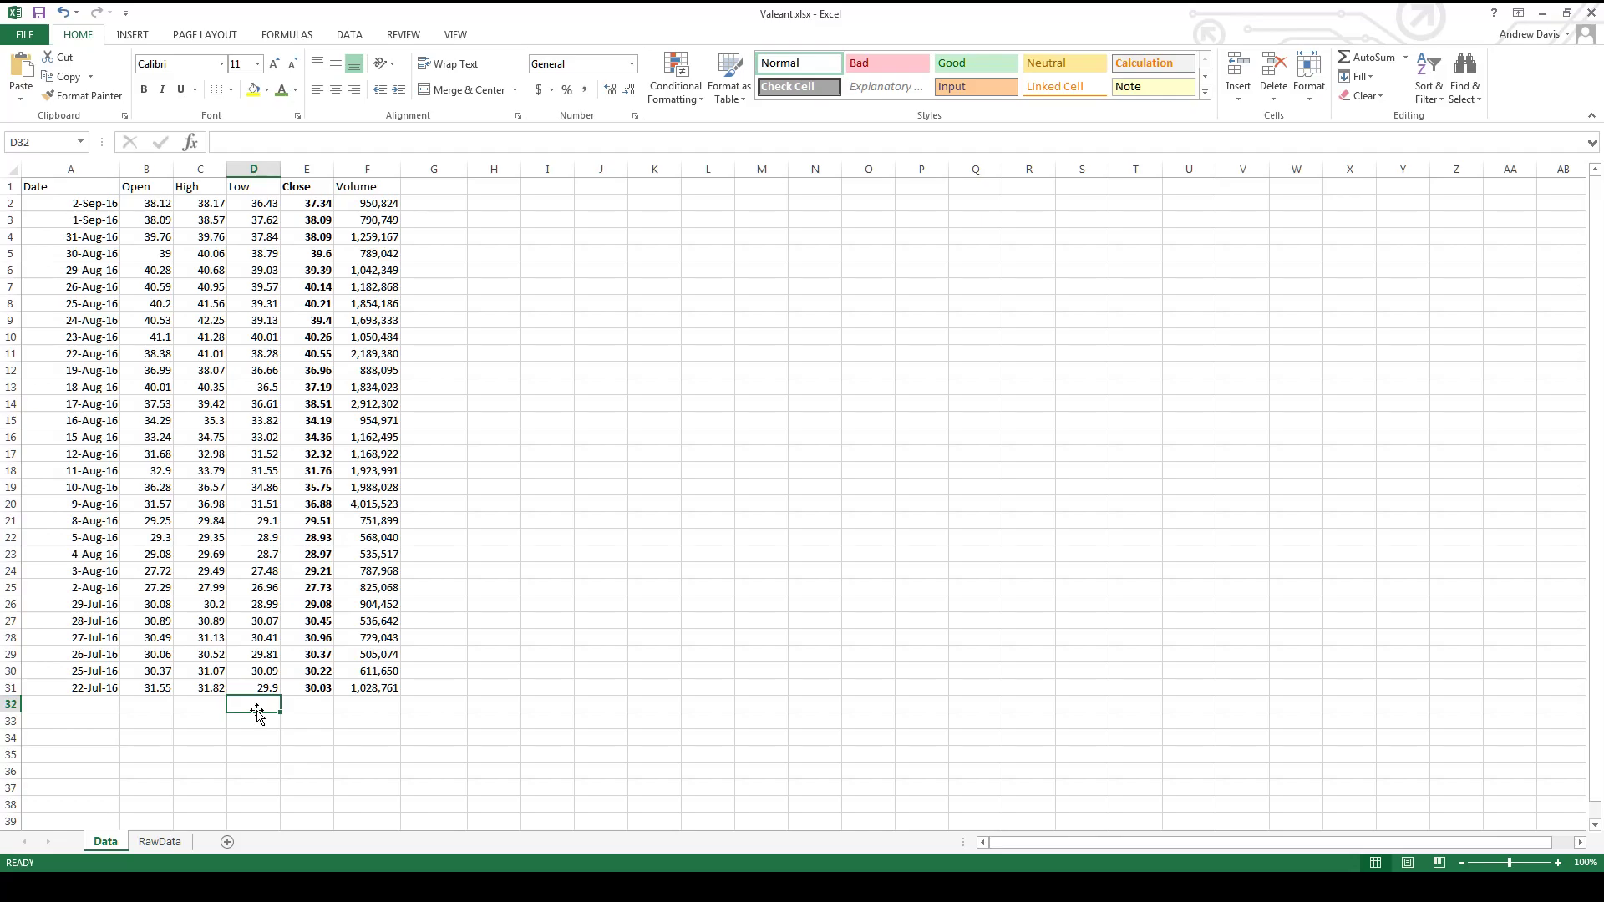
left_click(427, 337)
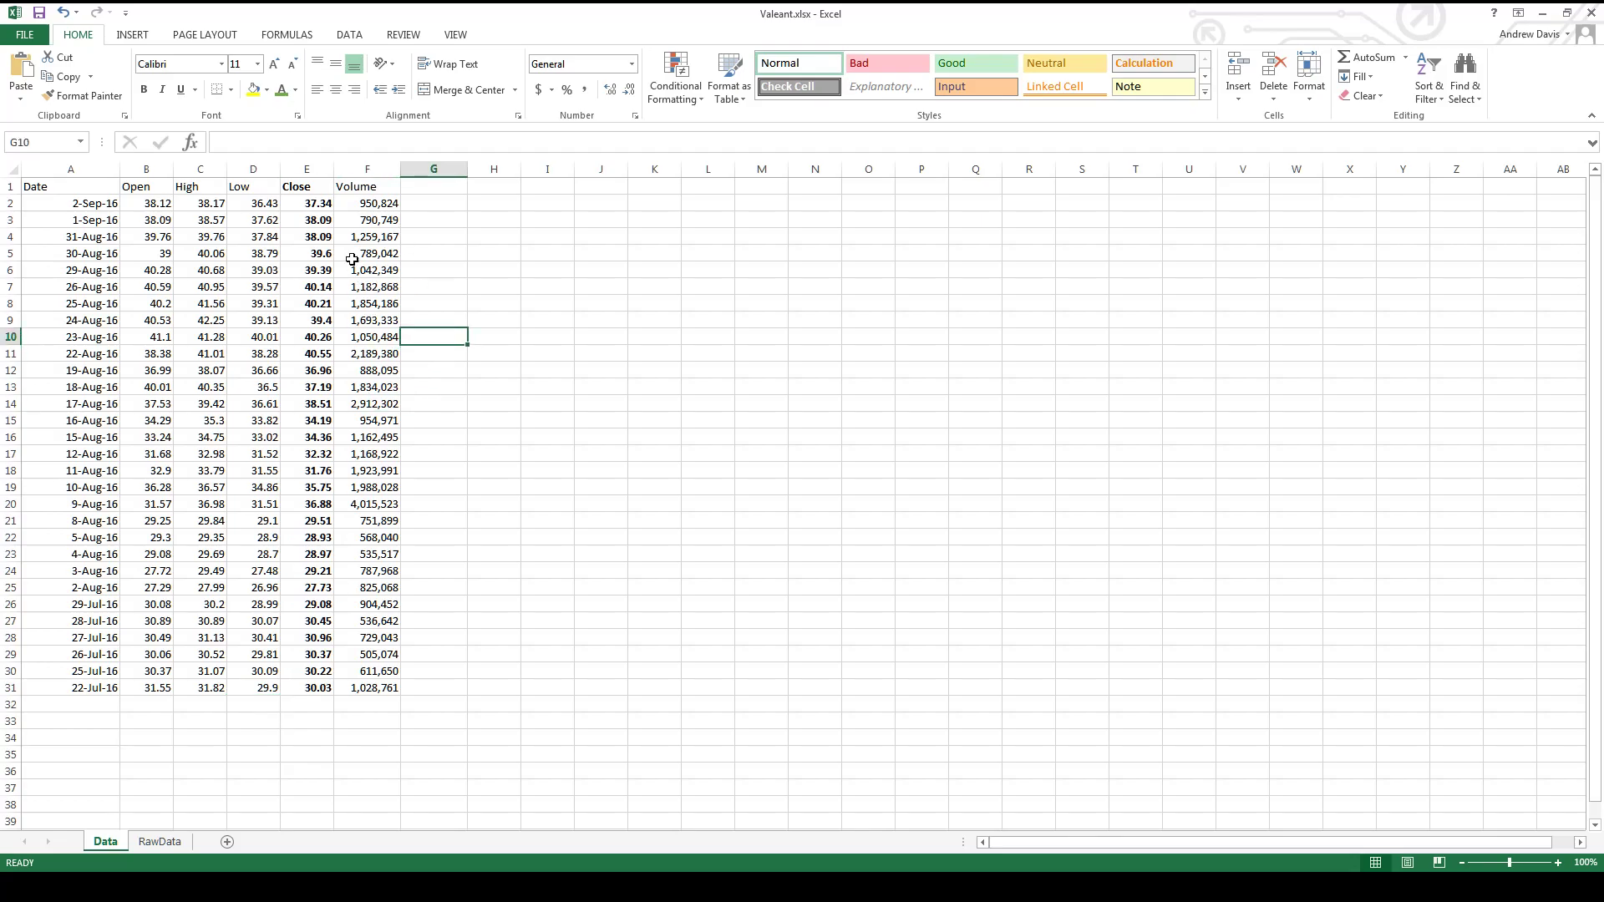
left_click(327, 207)
key("Down")
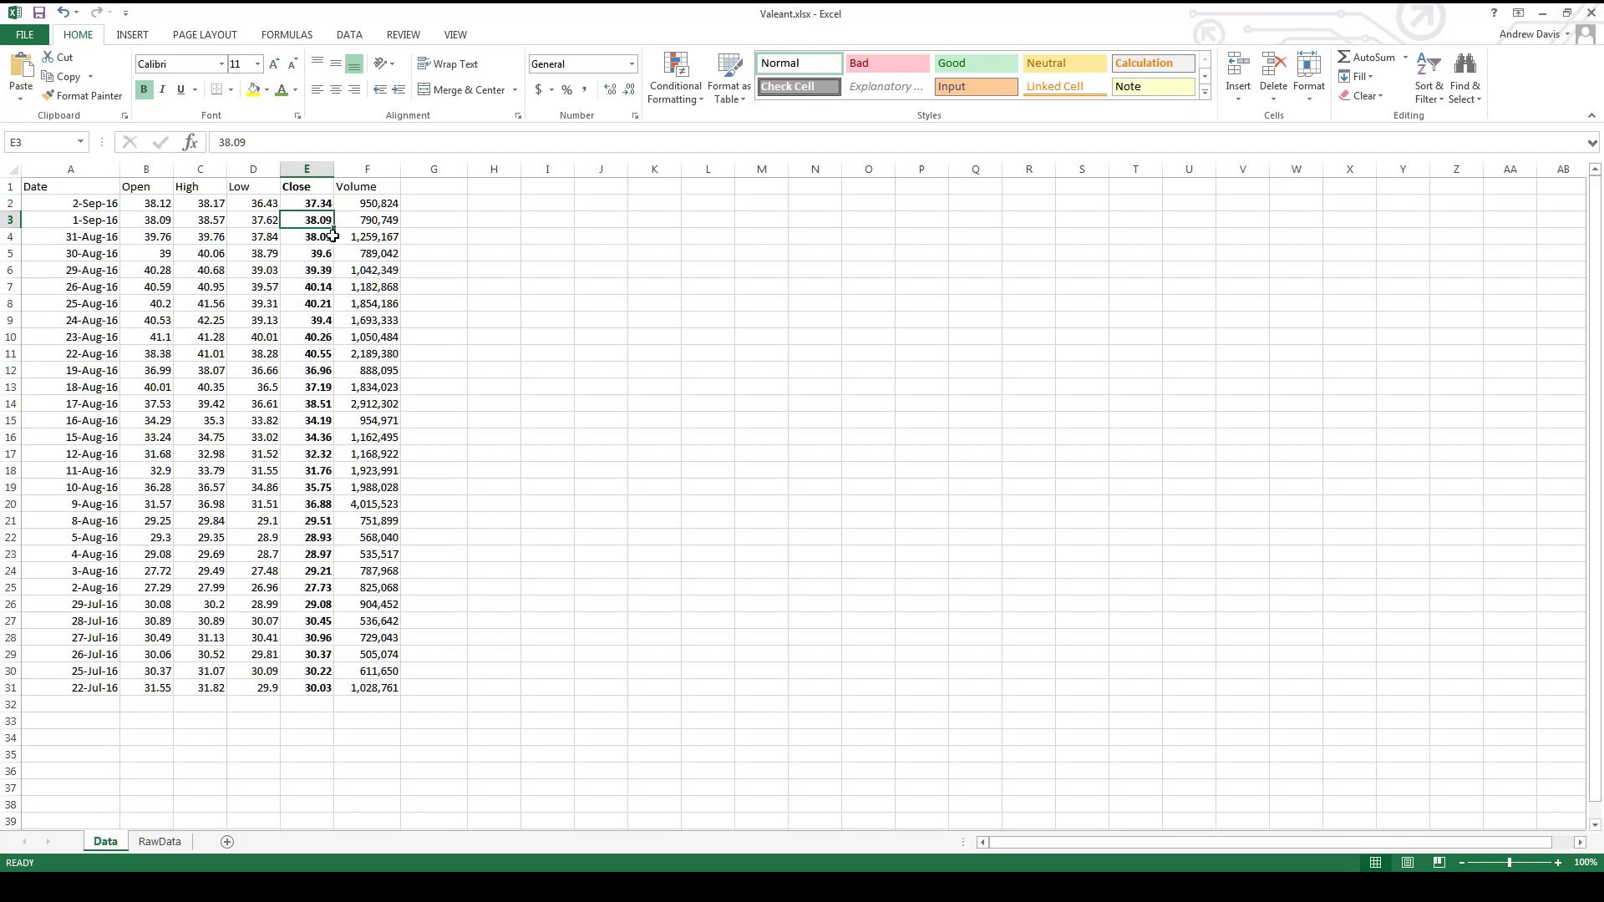
left_click(328, 573)
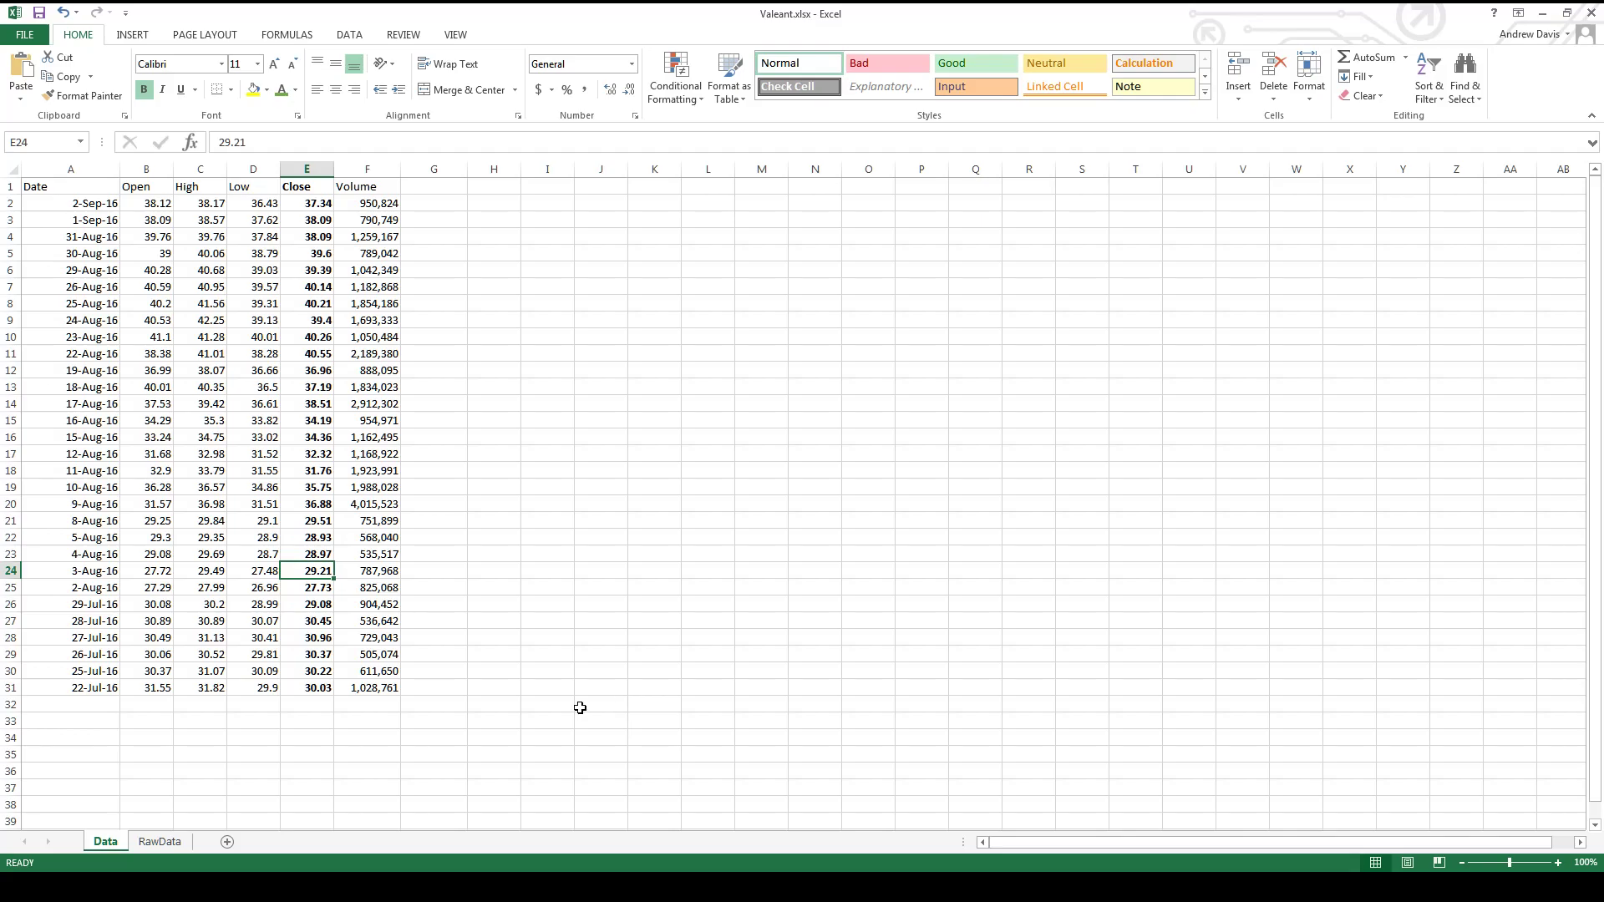
left_click(323, 222)
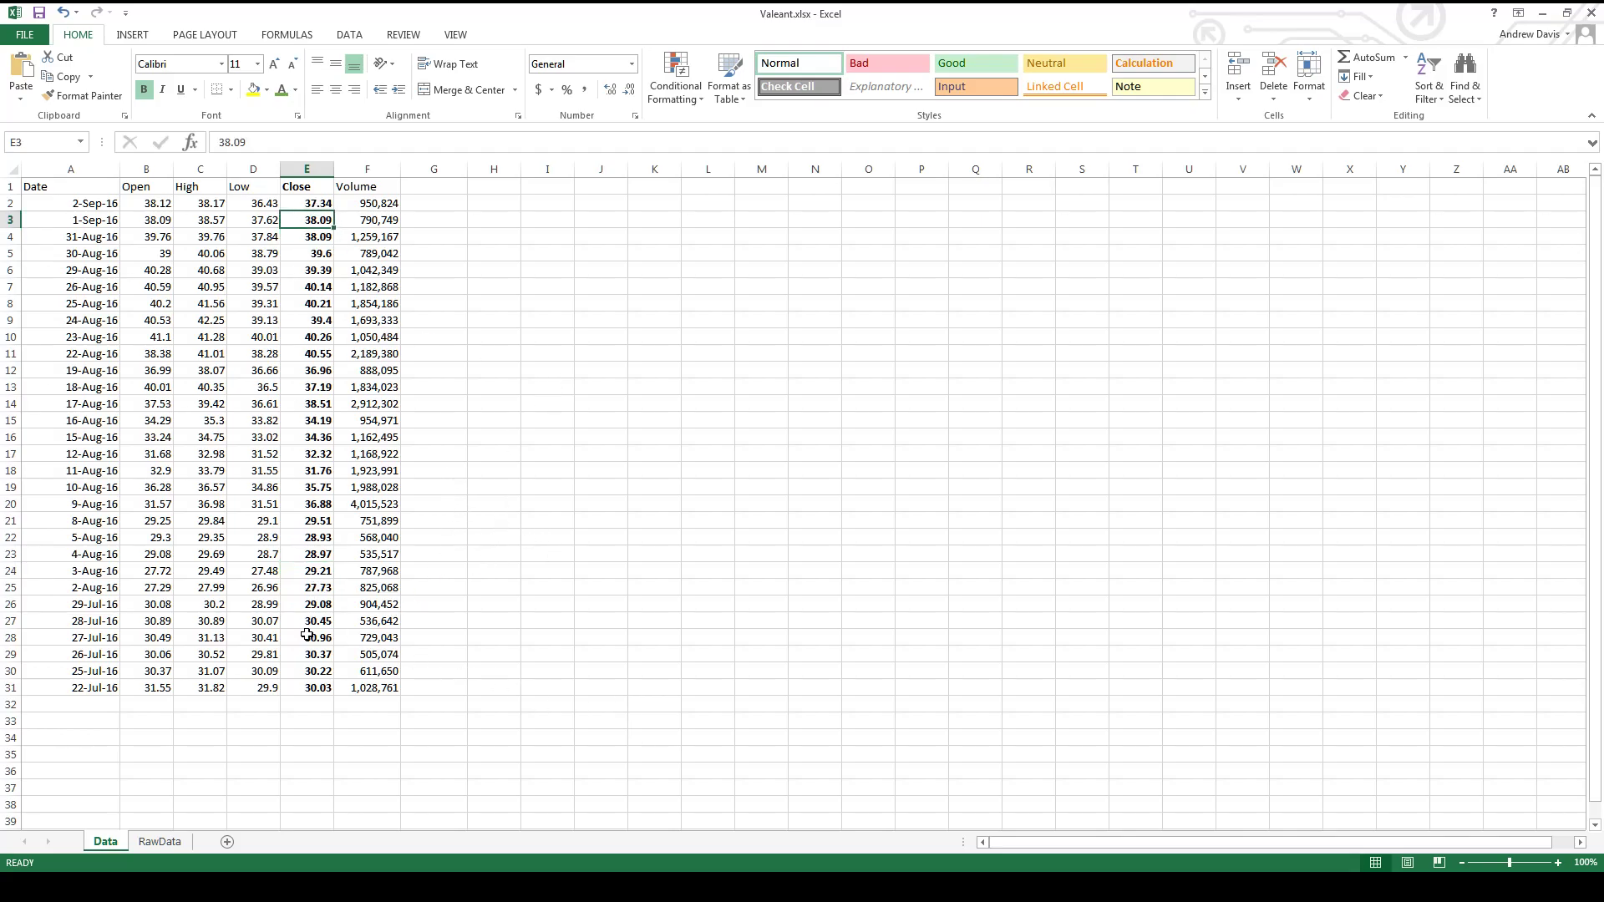
- Enter the labels MIN in D32 and MAX in D33 below the price data
left_click(264, 711)
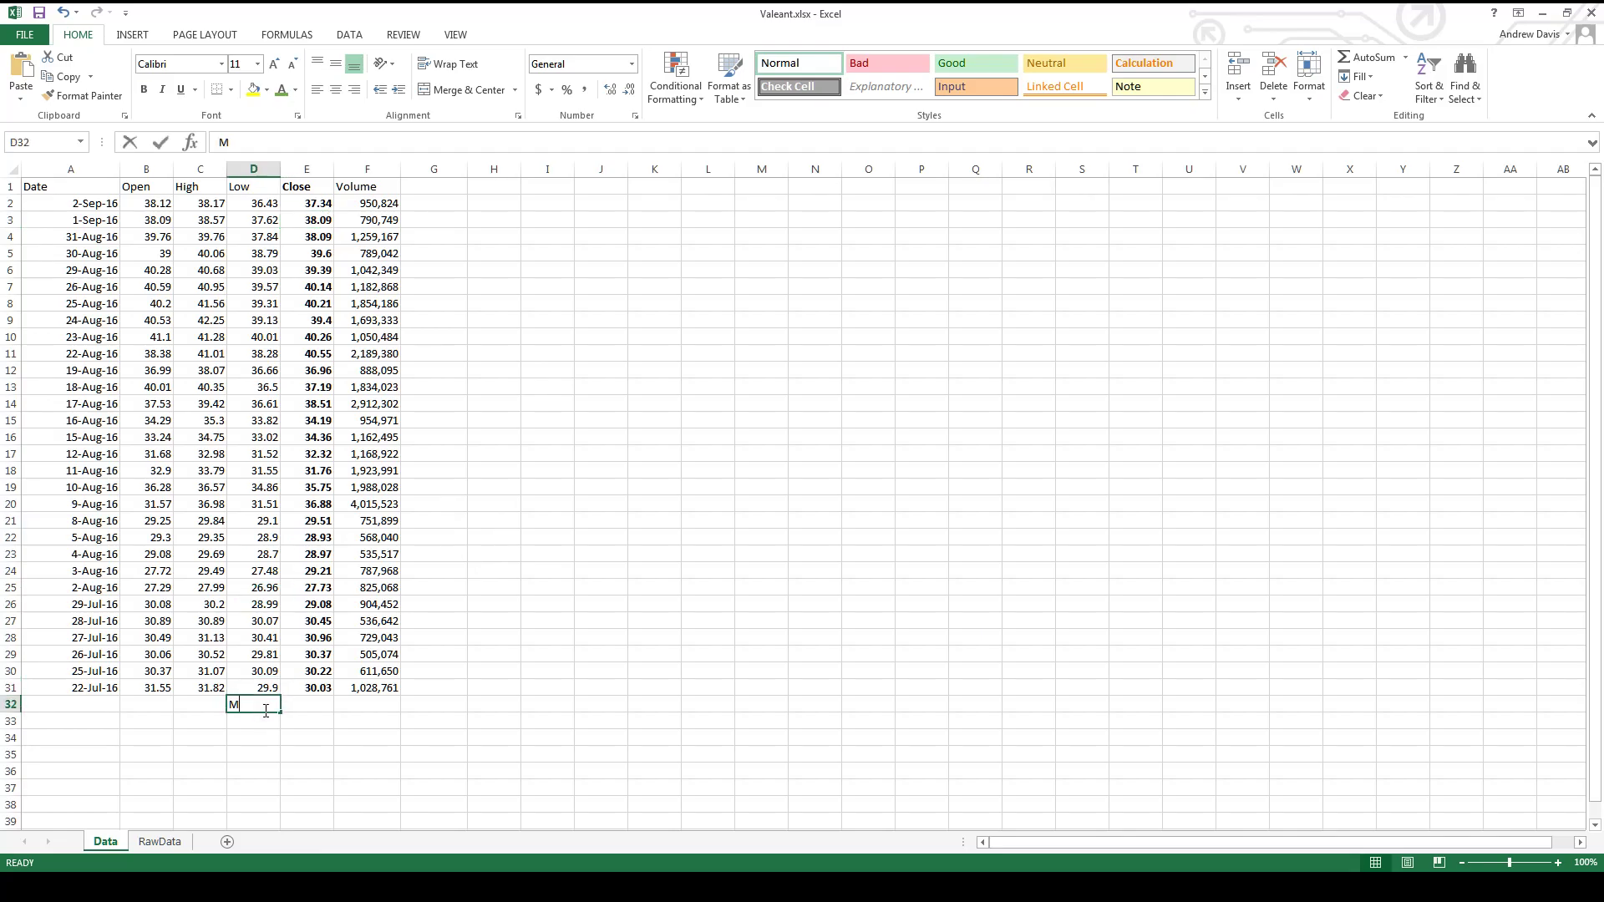
type("MIN")
key("Return")
type("MA")
key("Return")
- Calculate the lowest closing price in E32 with the formula =MIN(E2:E31)
key("Right")
key("Right")
key("Up")
key("Up")
key("Up")
key("Left")
key("Down")
type("=min(")
left_click_drag(311, 203, 319, 688)
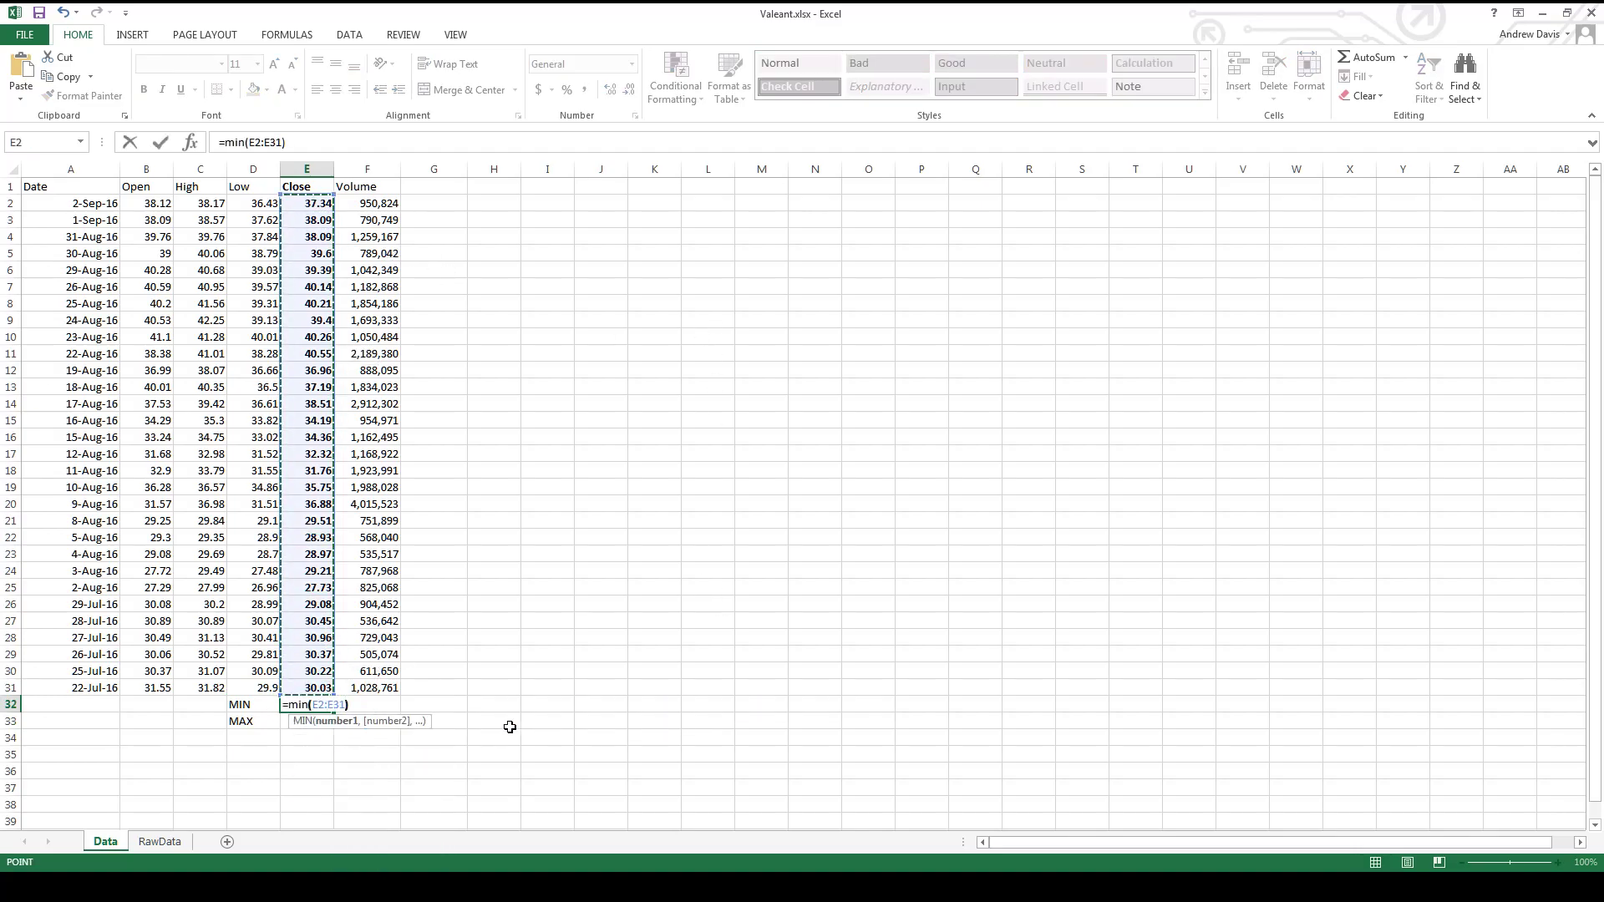
type(")")
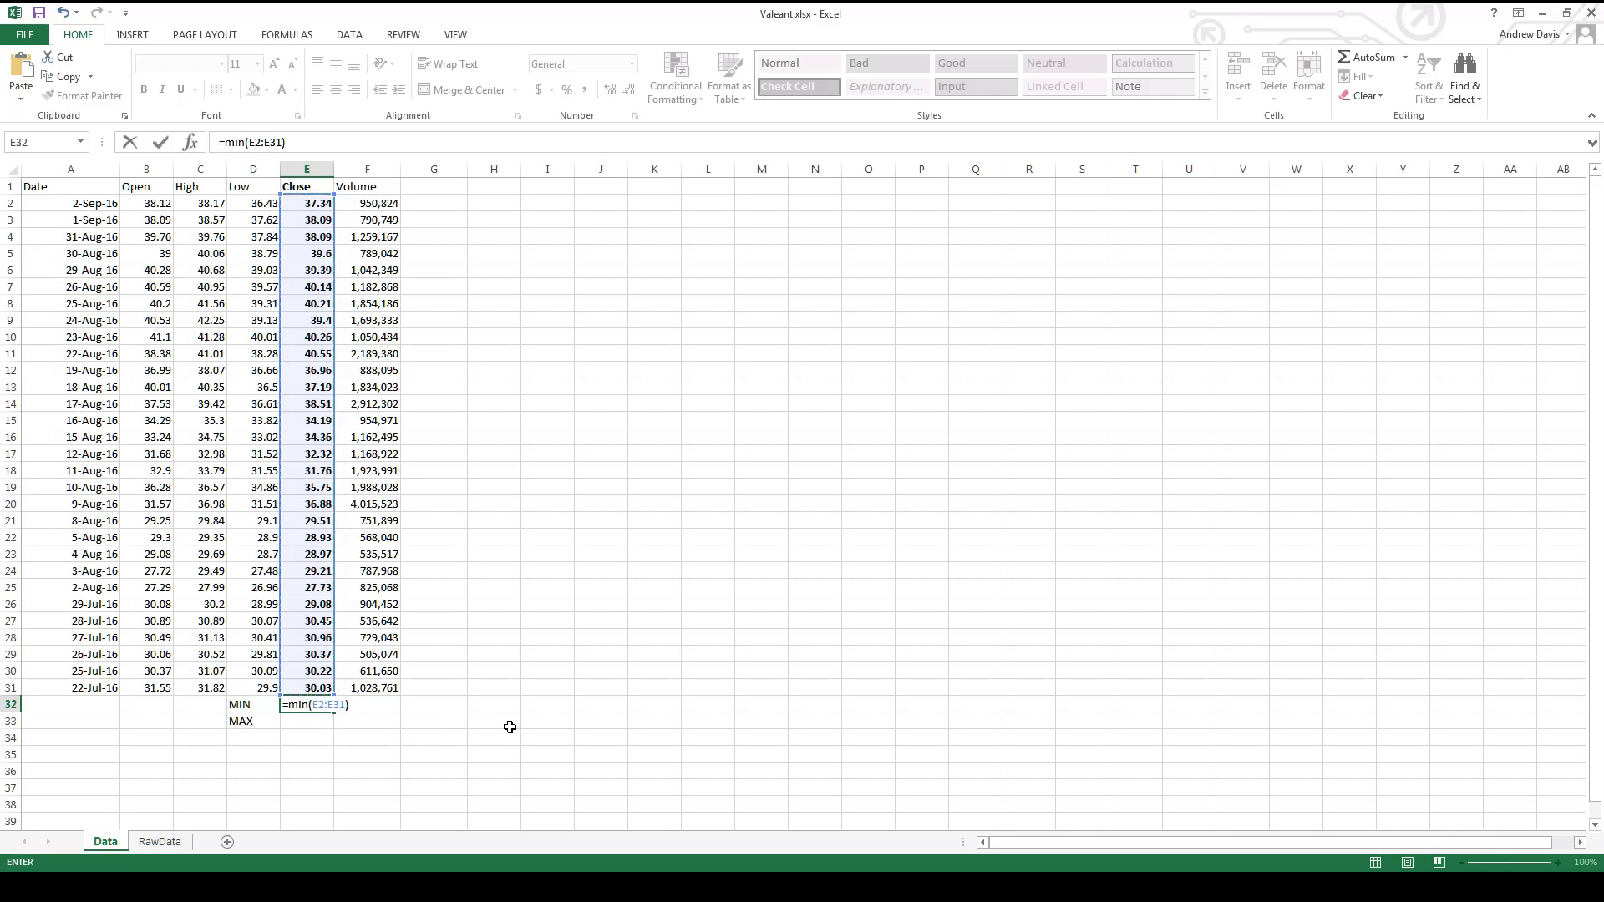
key("Return")
- Calculate the highest closing price in E33 with the formula =MAX(E2:E31)
type("=max(")
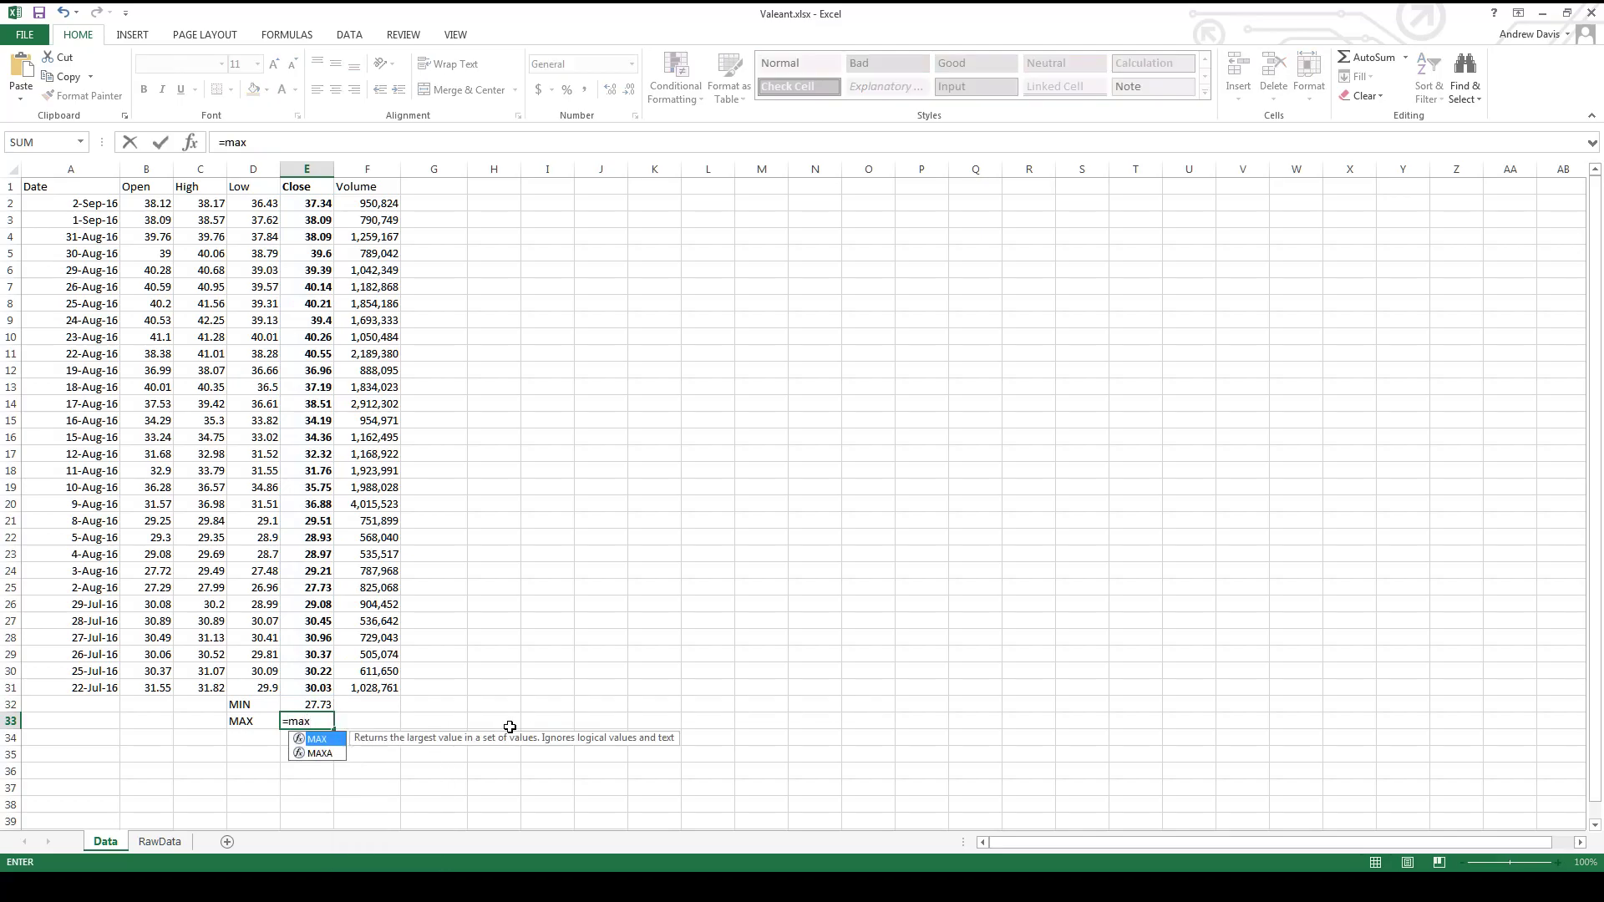
left_click_drag(312, 204, 310, 690)
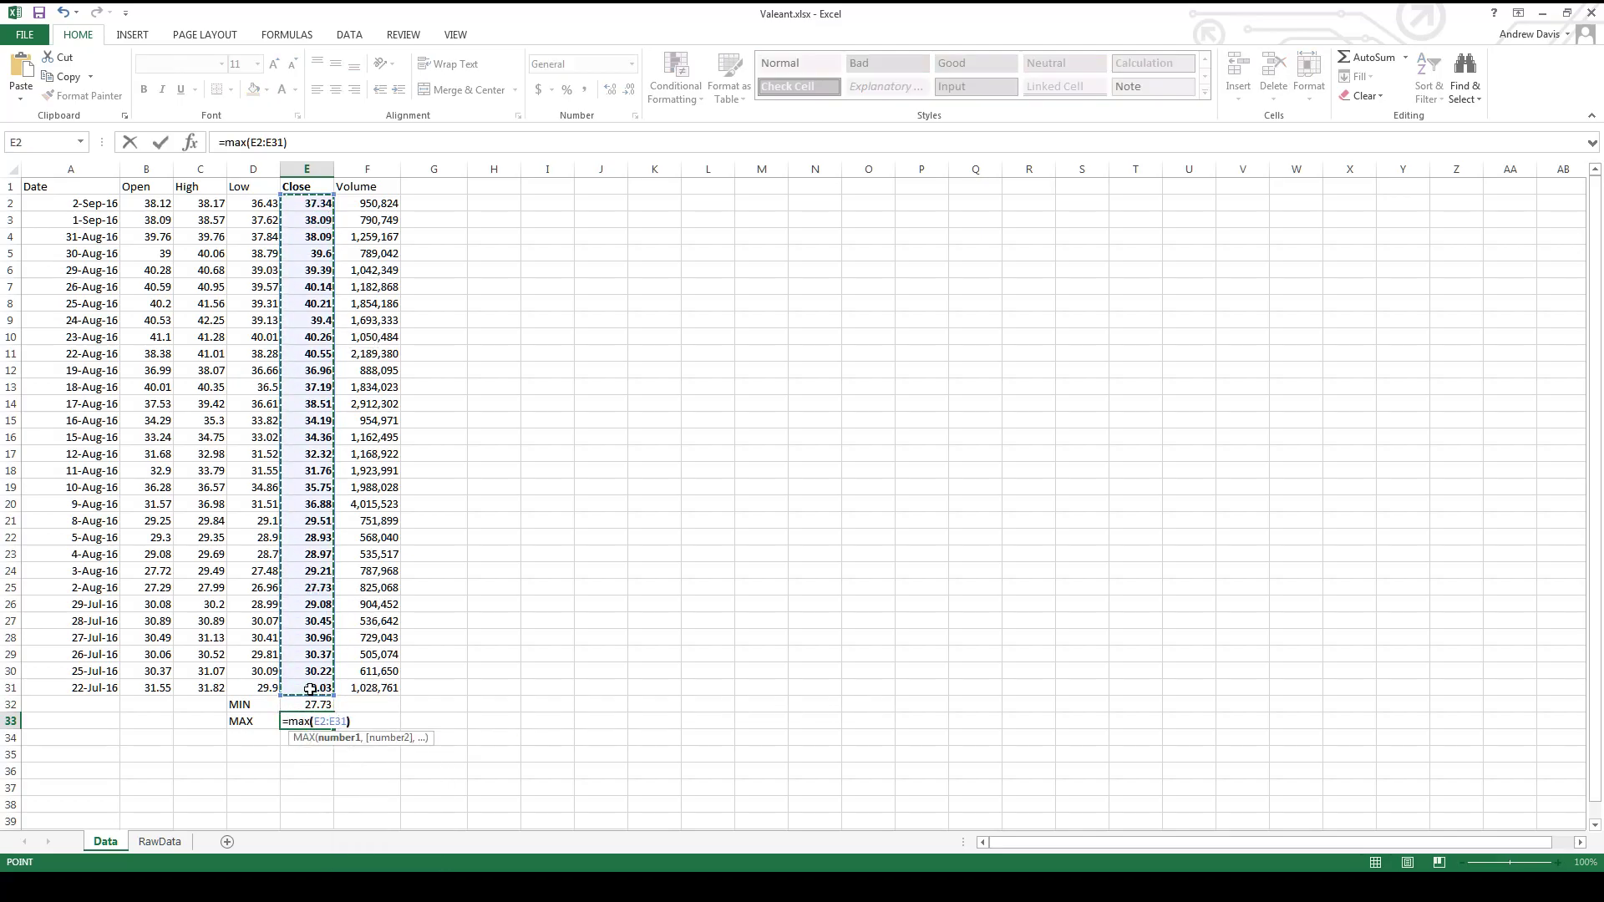
key("Return")
key("Up")
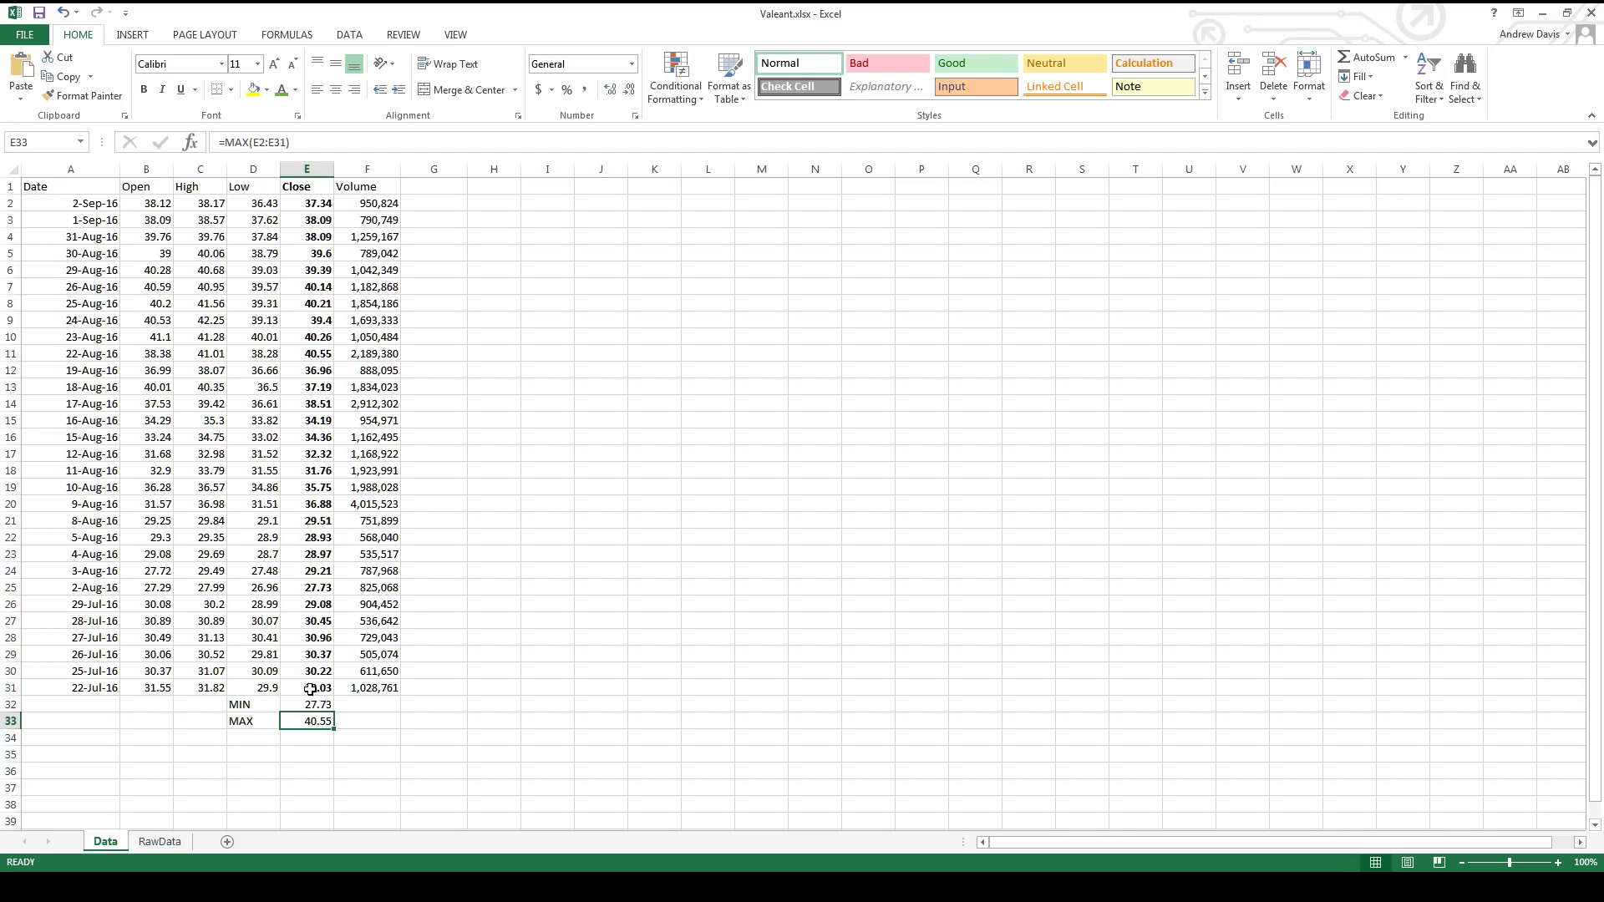
- Enter the label "bins" in C34
key("Down")
key("Left")
key("Left")
type("bins")
key("Return")
- List the price bins <$30, 30-35, 35-40 and >40 in cells D34 to D37
key("Up")
key("Right")
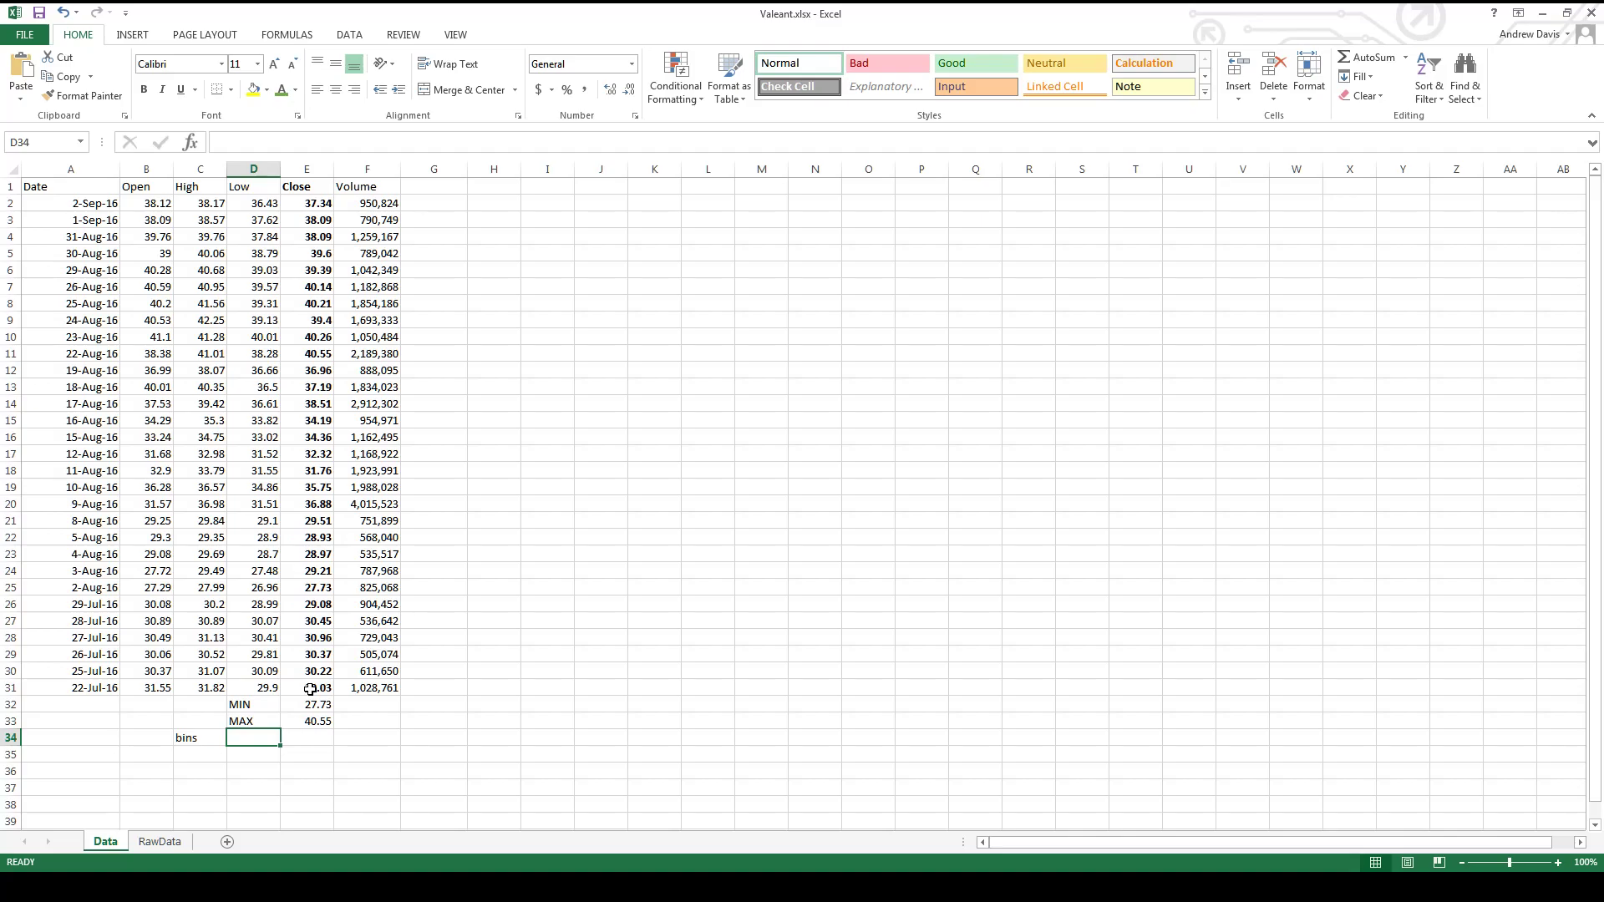
type("<$30")
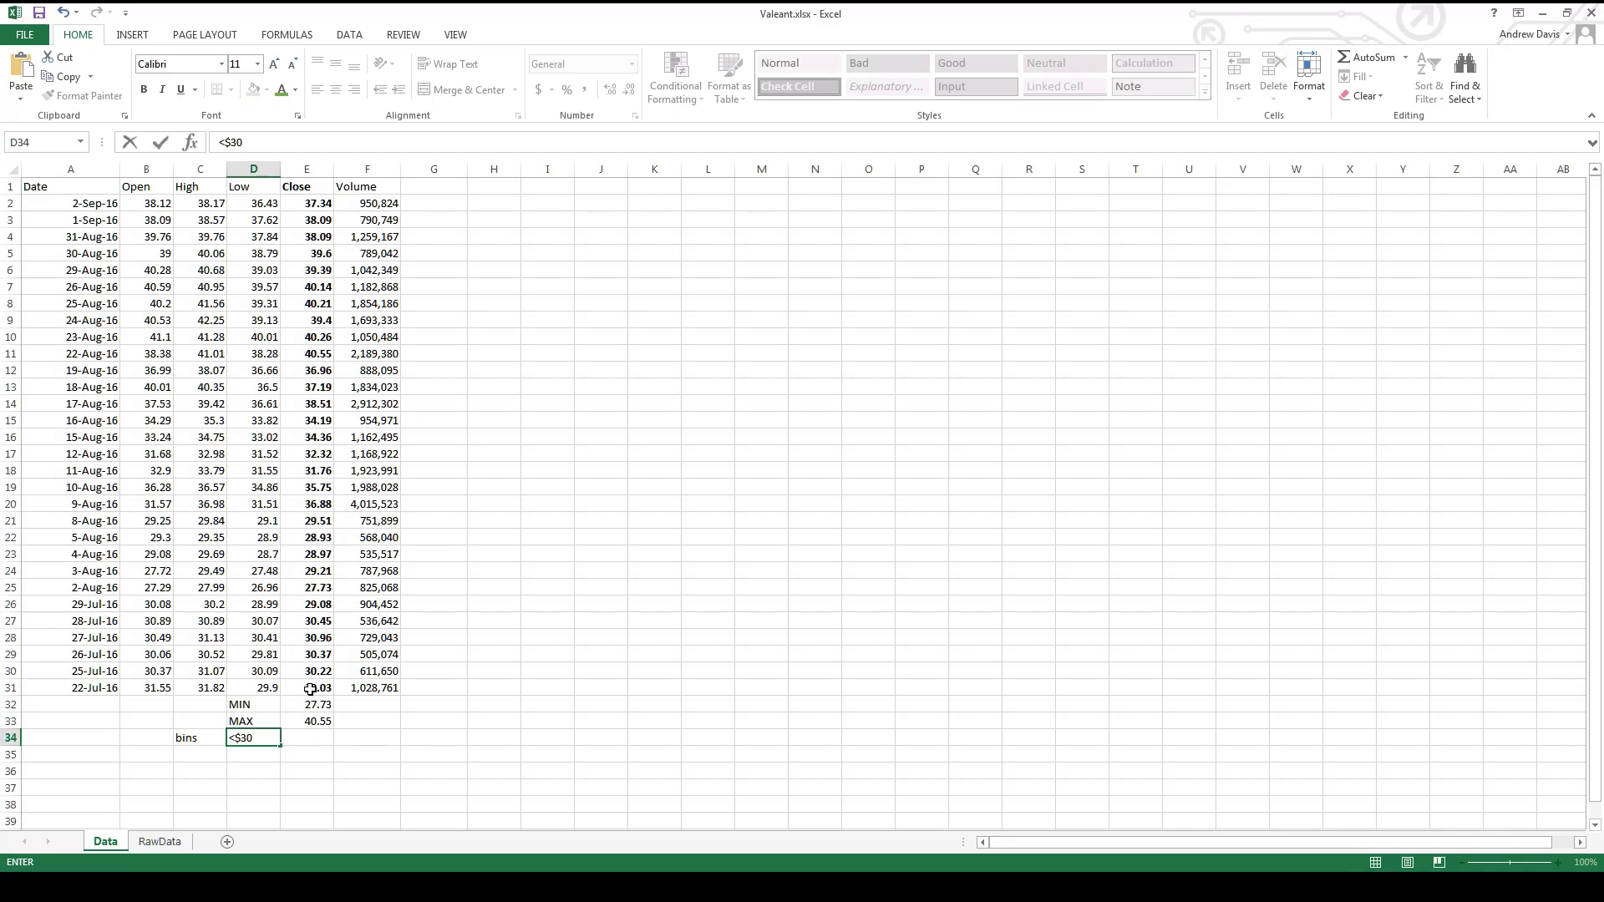
key("Return")
type("30-35")
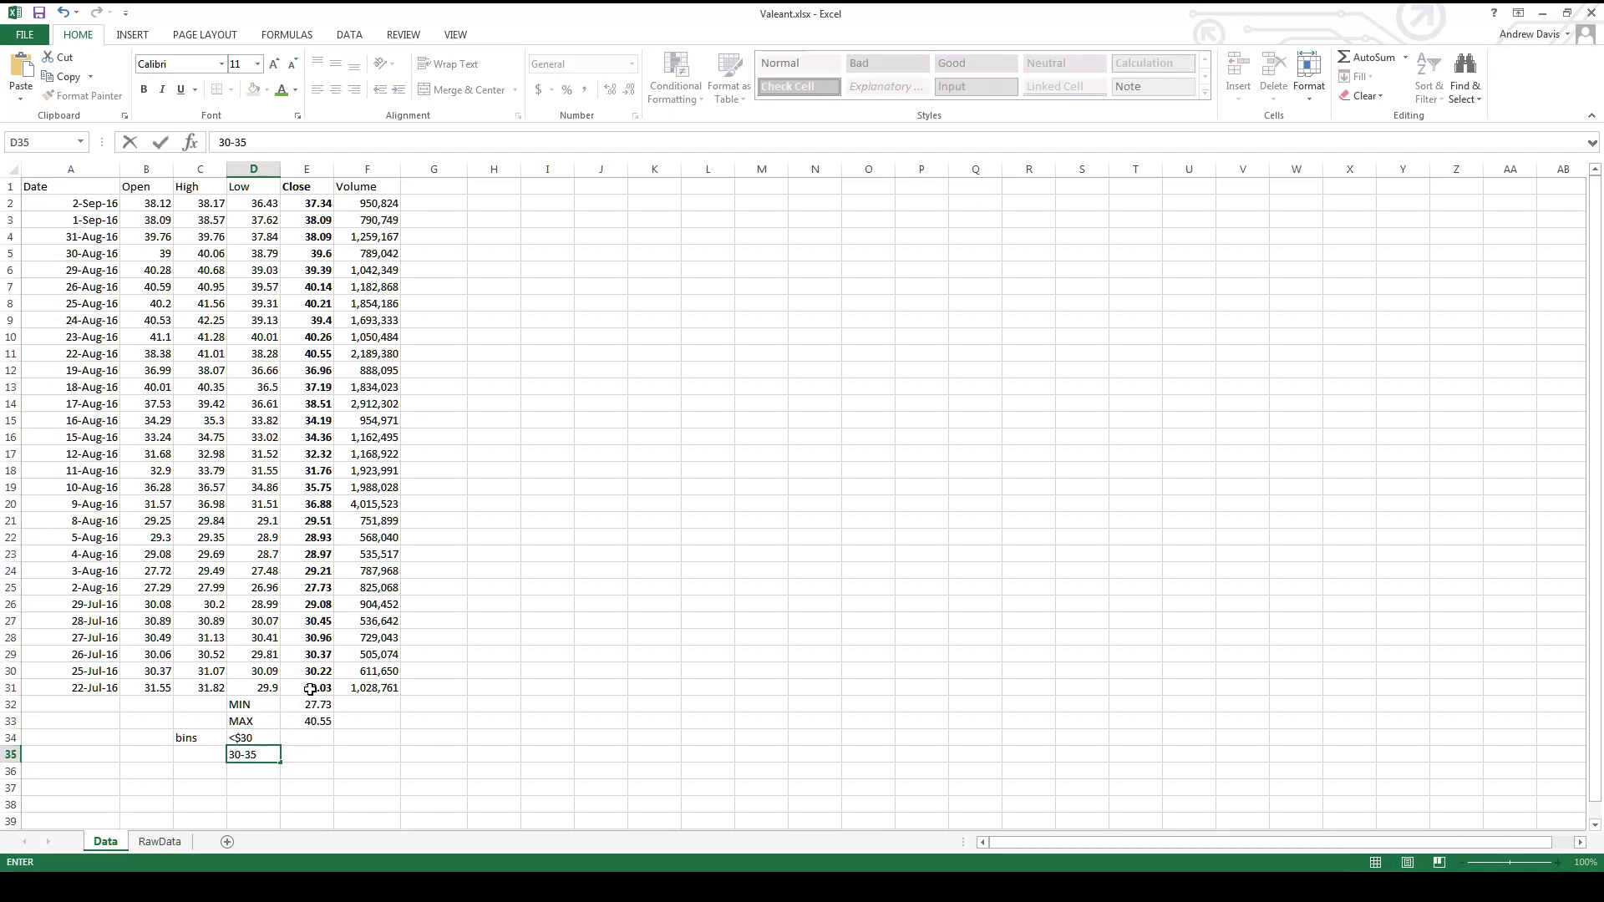
key("Return")
type("35-40")
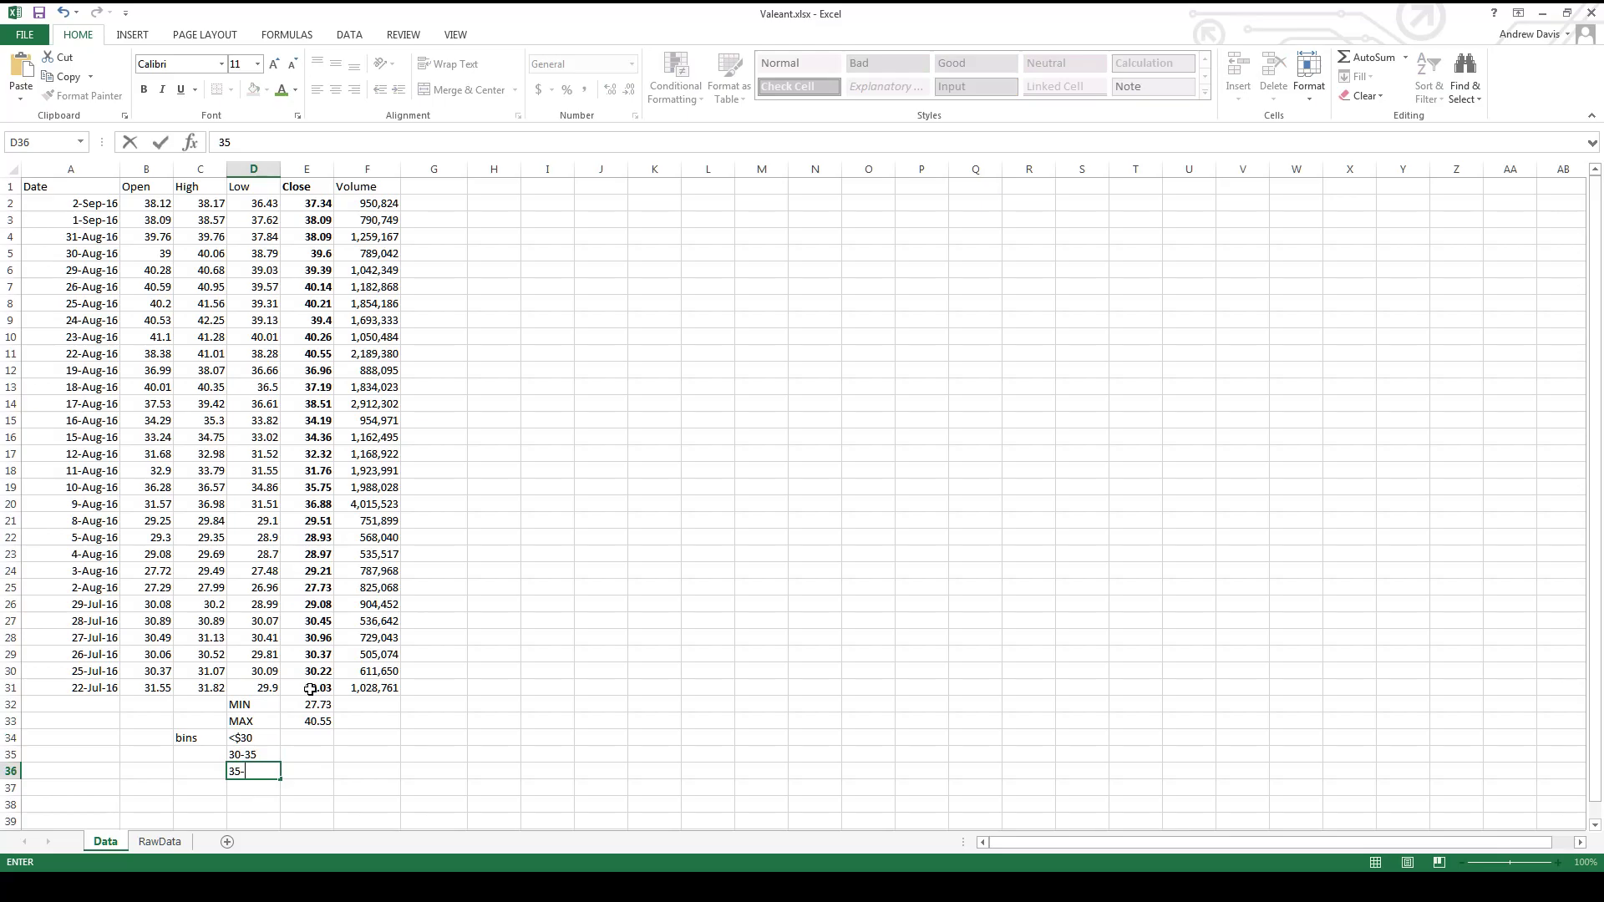
key("Return")
type(">40")
key("Tab")
- Count the closing prices below 30 in E34 with =COUNTIF(E2:E31,"<30")
key("Up")
key("Up")
key("Up")
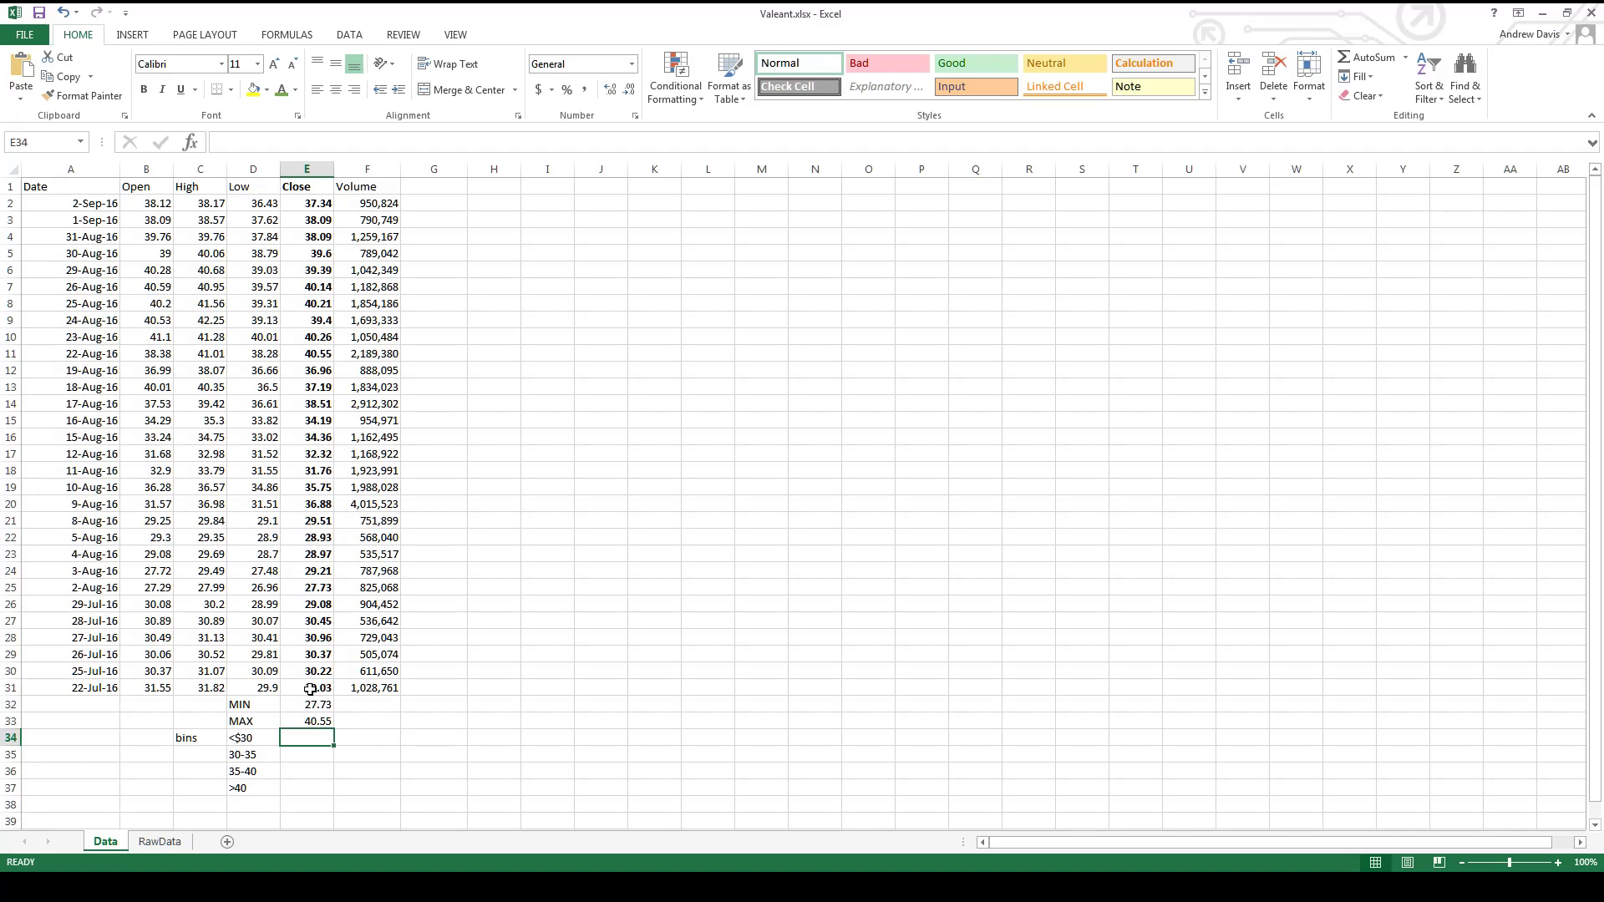
type("=CO")
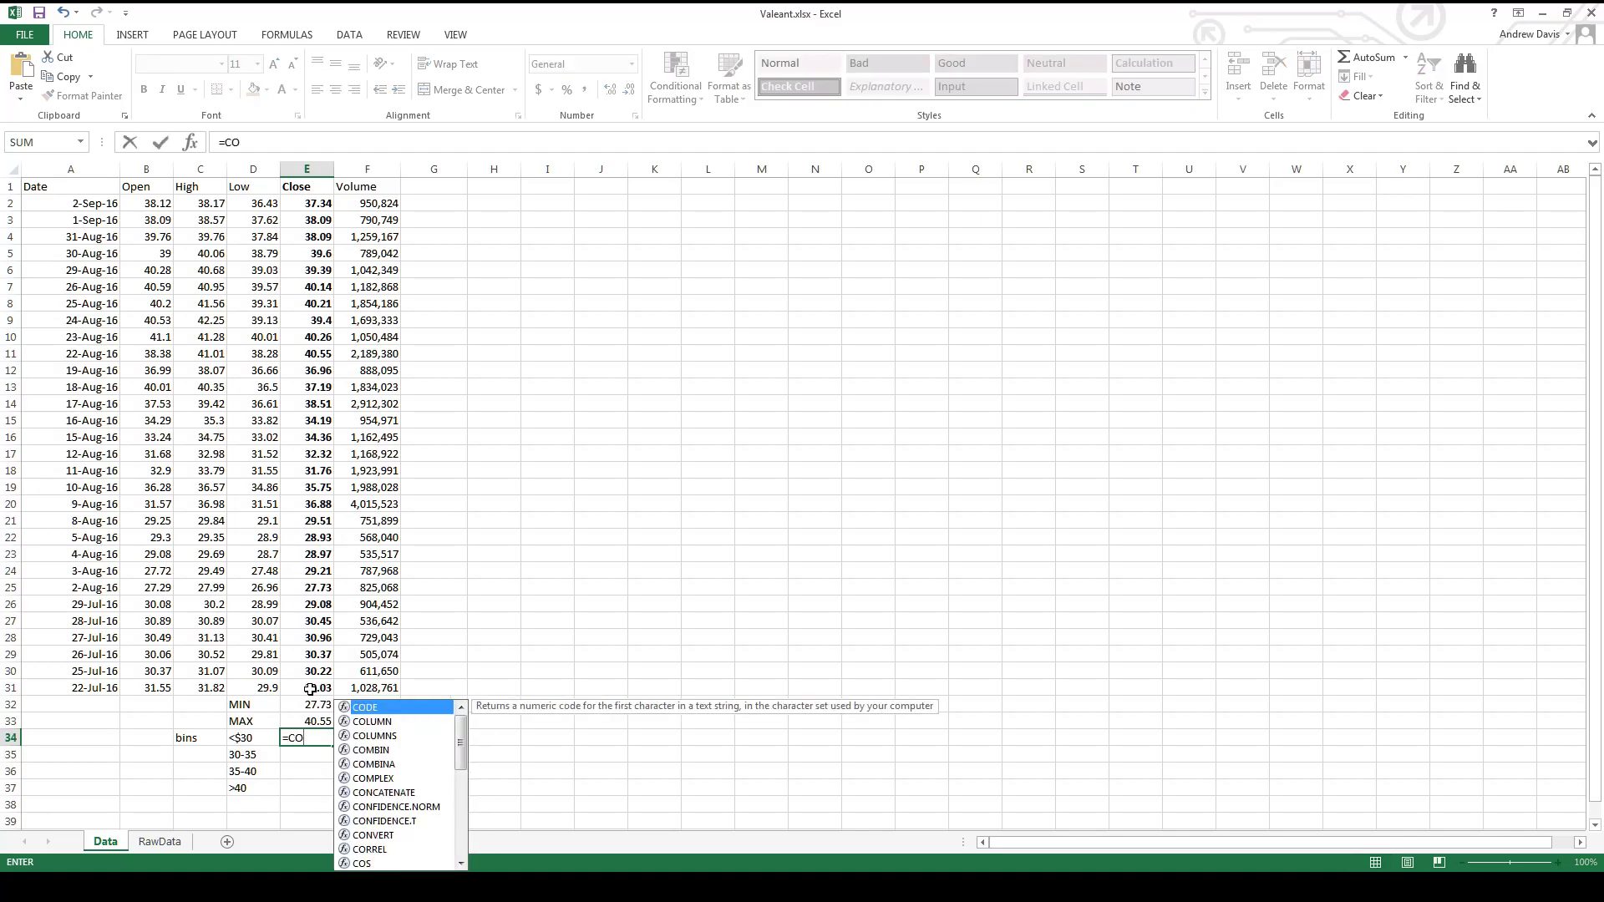
type("UNTIF(")
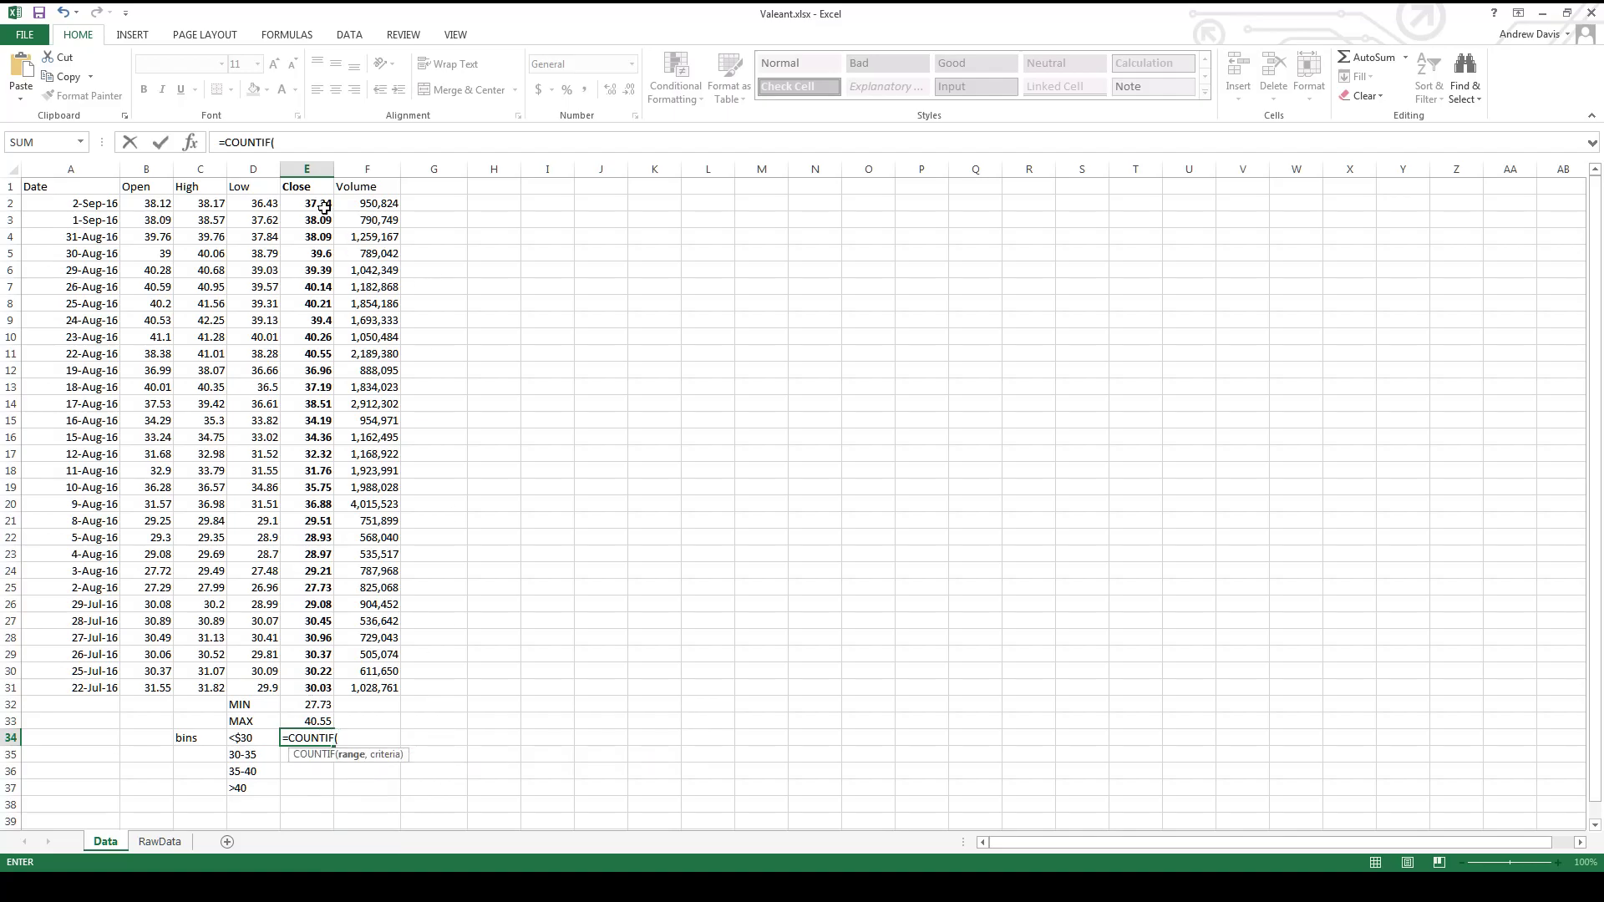
left_click_drag(323, 206, 320, 687)
type(",")
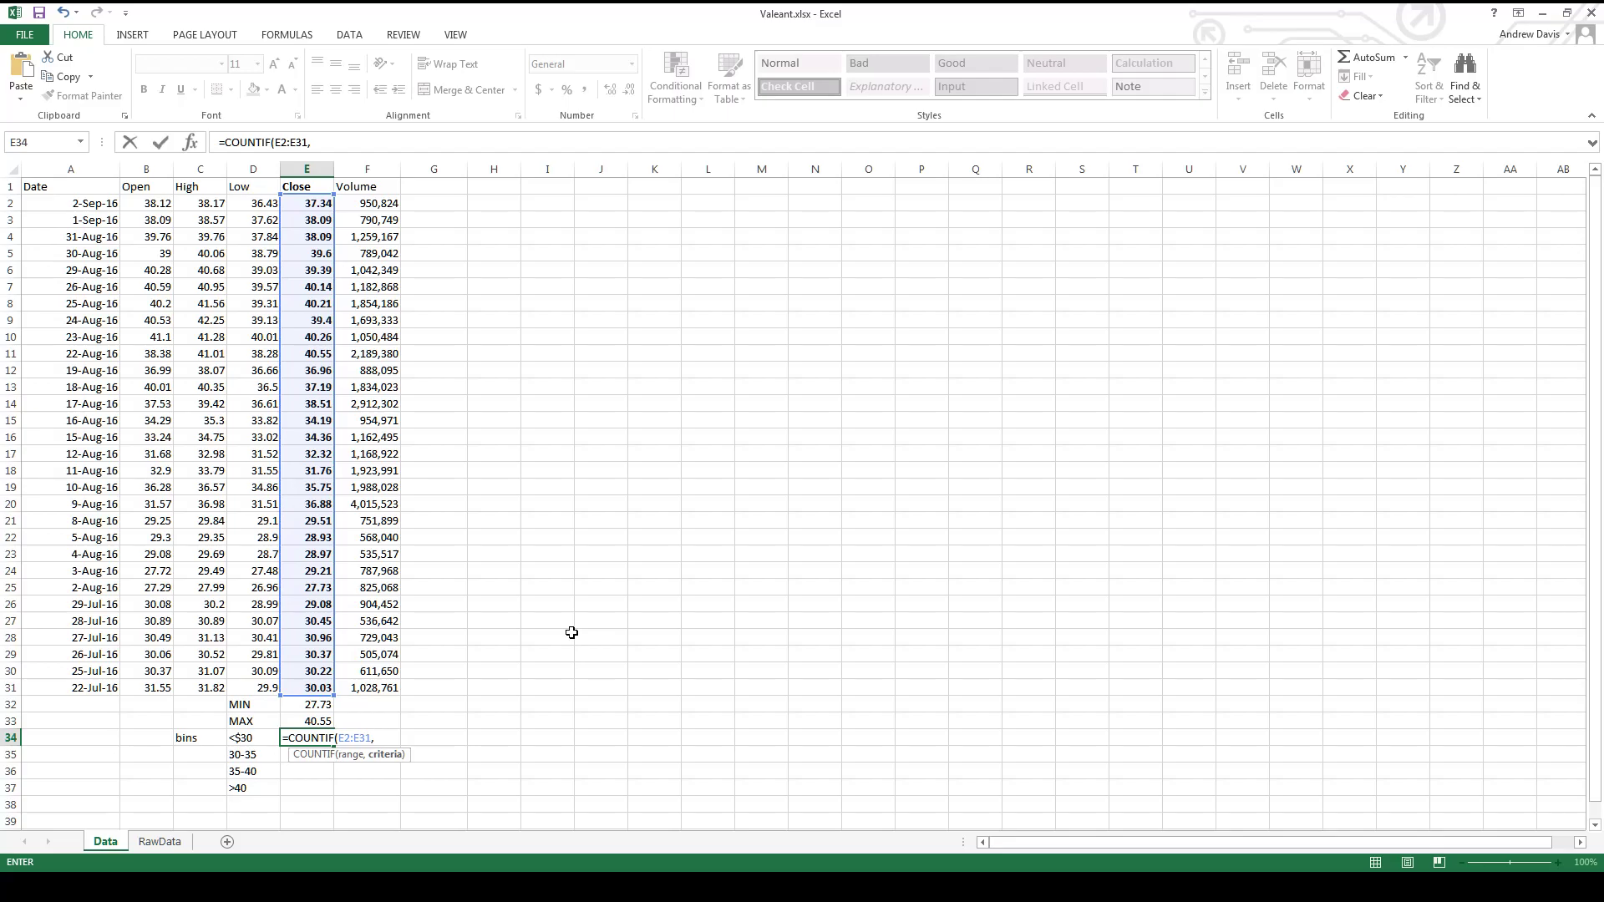
type("\"<30\")")
key("ctrl+Return")
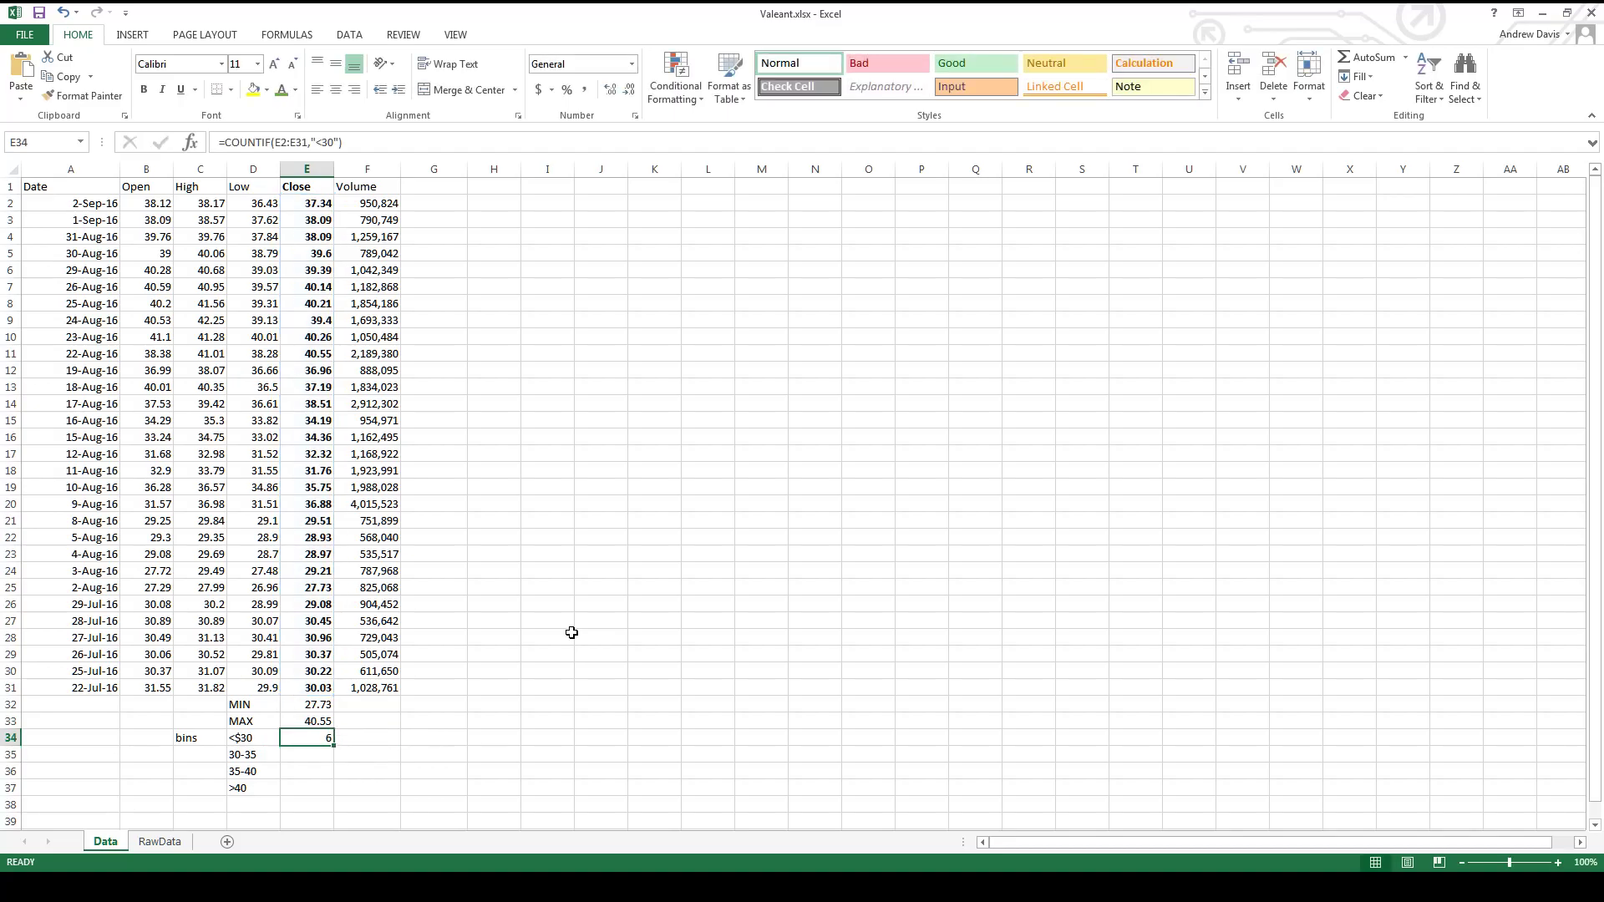
- Count the closing prices above 40 in E37 with =COUNTIF(E2:E31,">40")
key("Down")
key("Down")
key("Down")
type("=COUNTIF(")
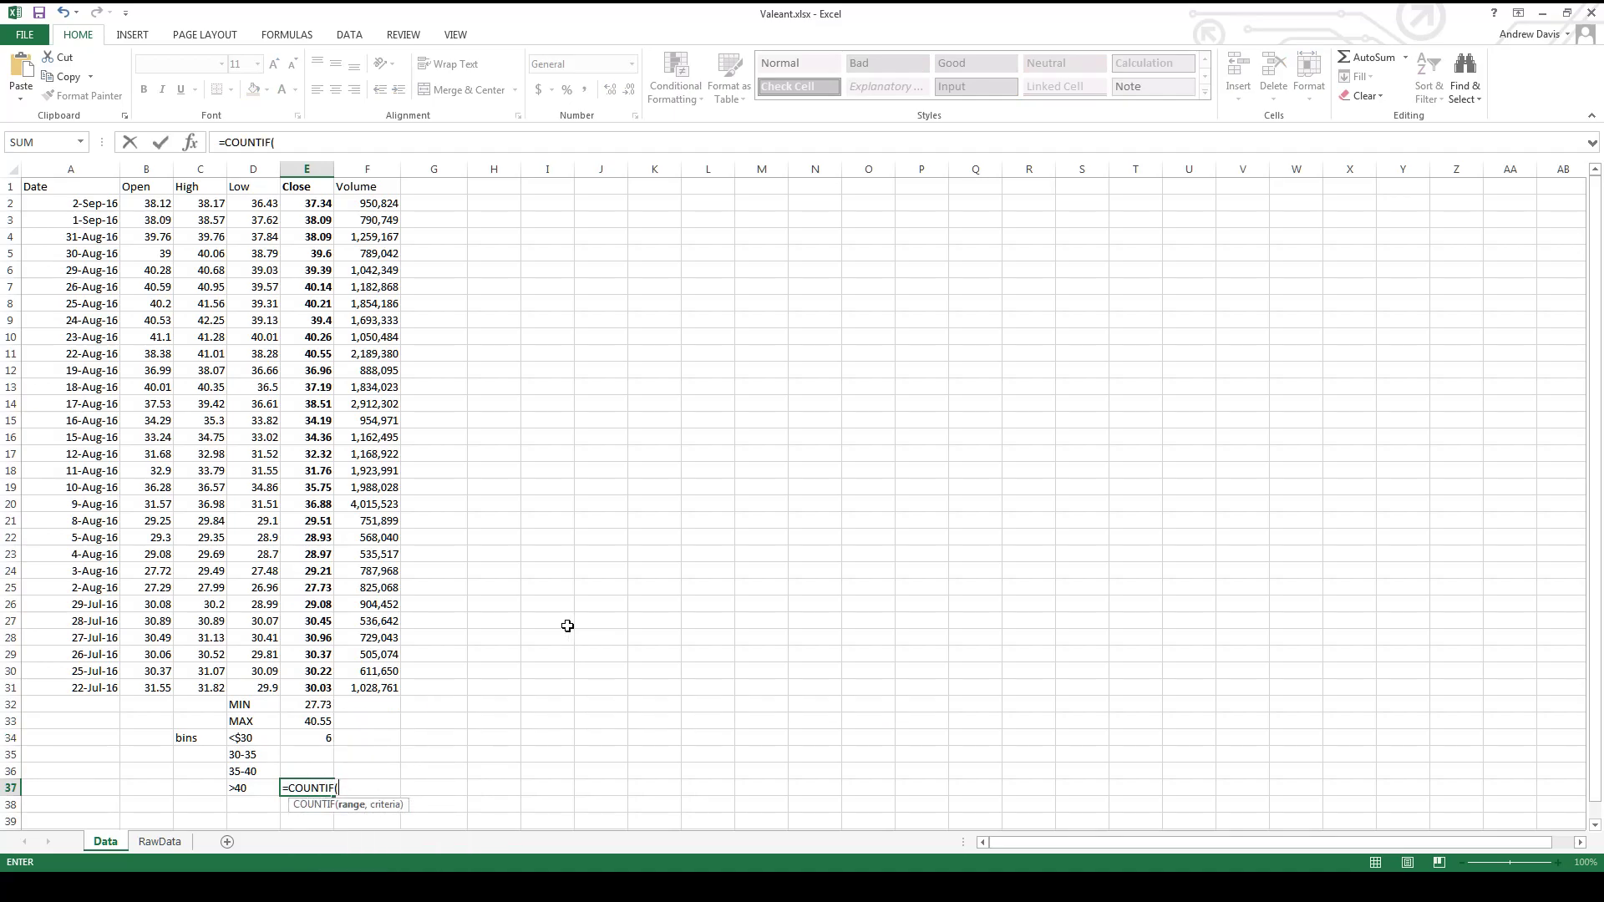
left_click_drag(309, 203, 310, 687)
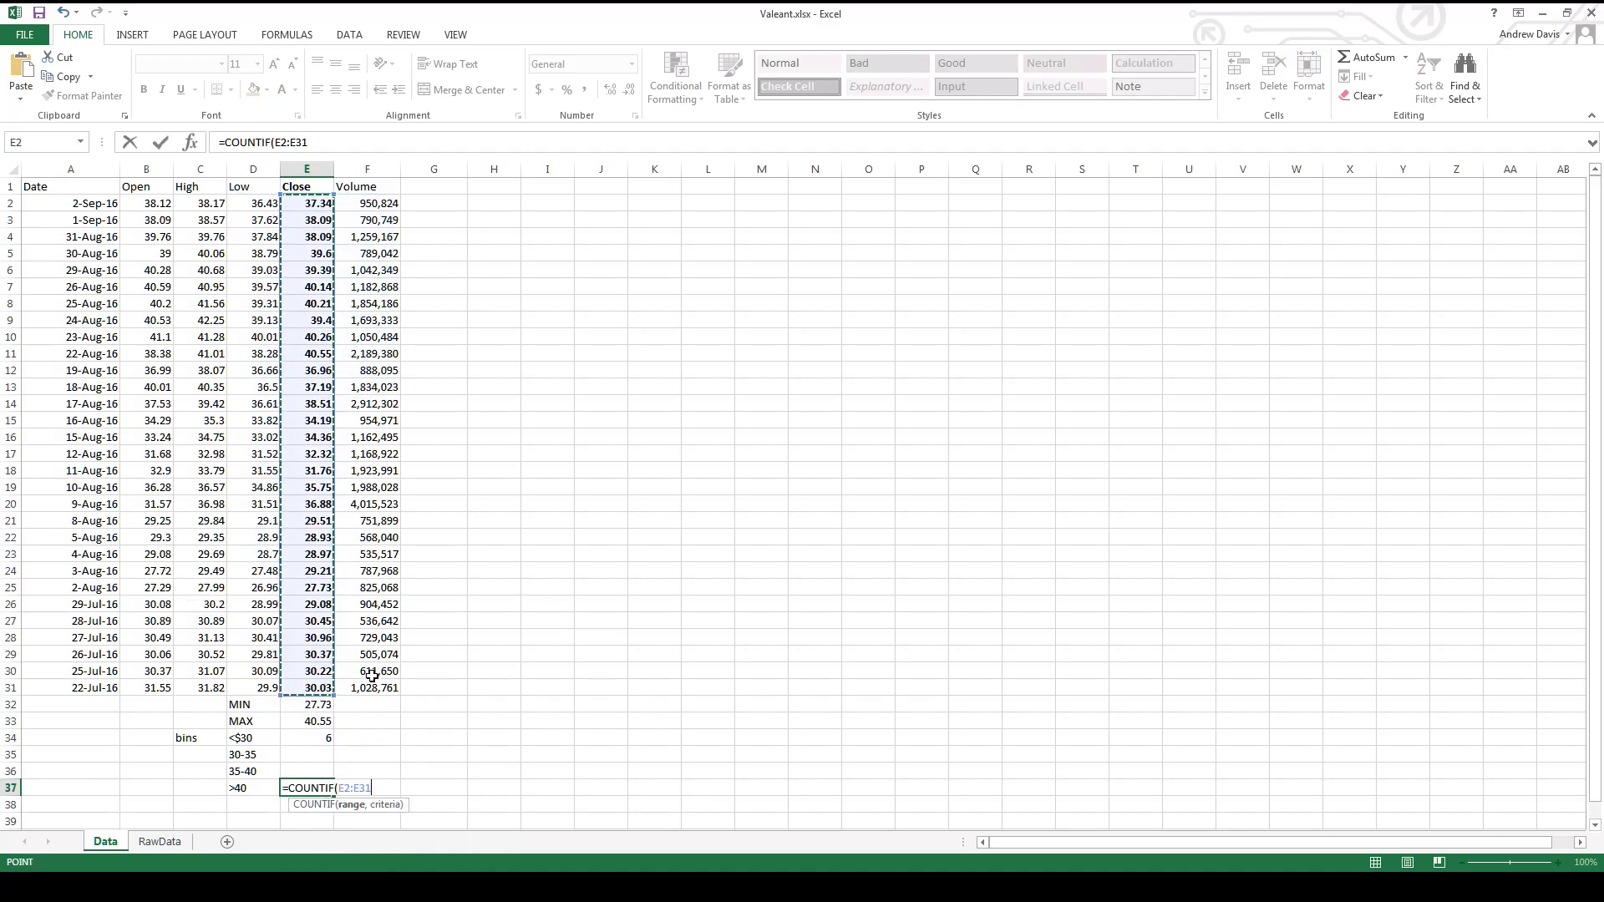
type(",\">40")
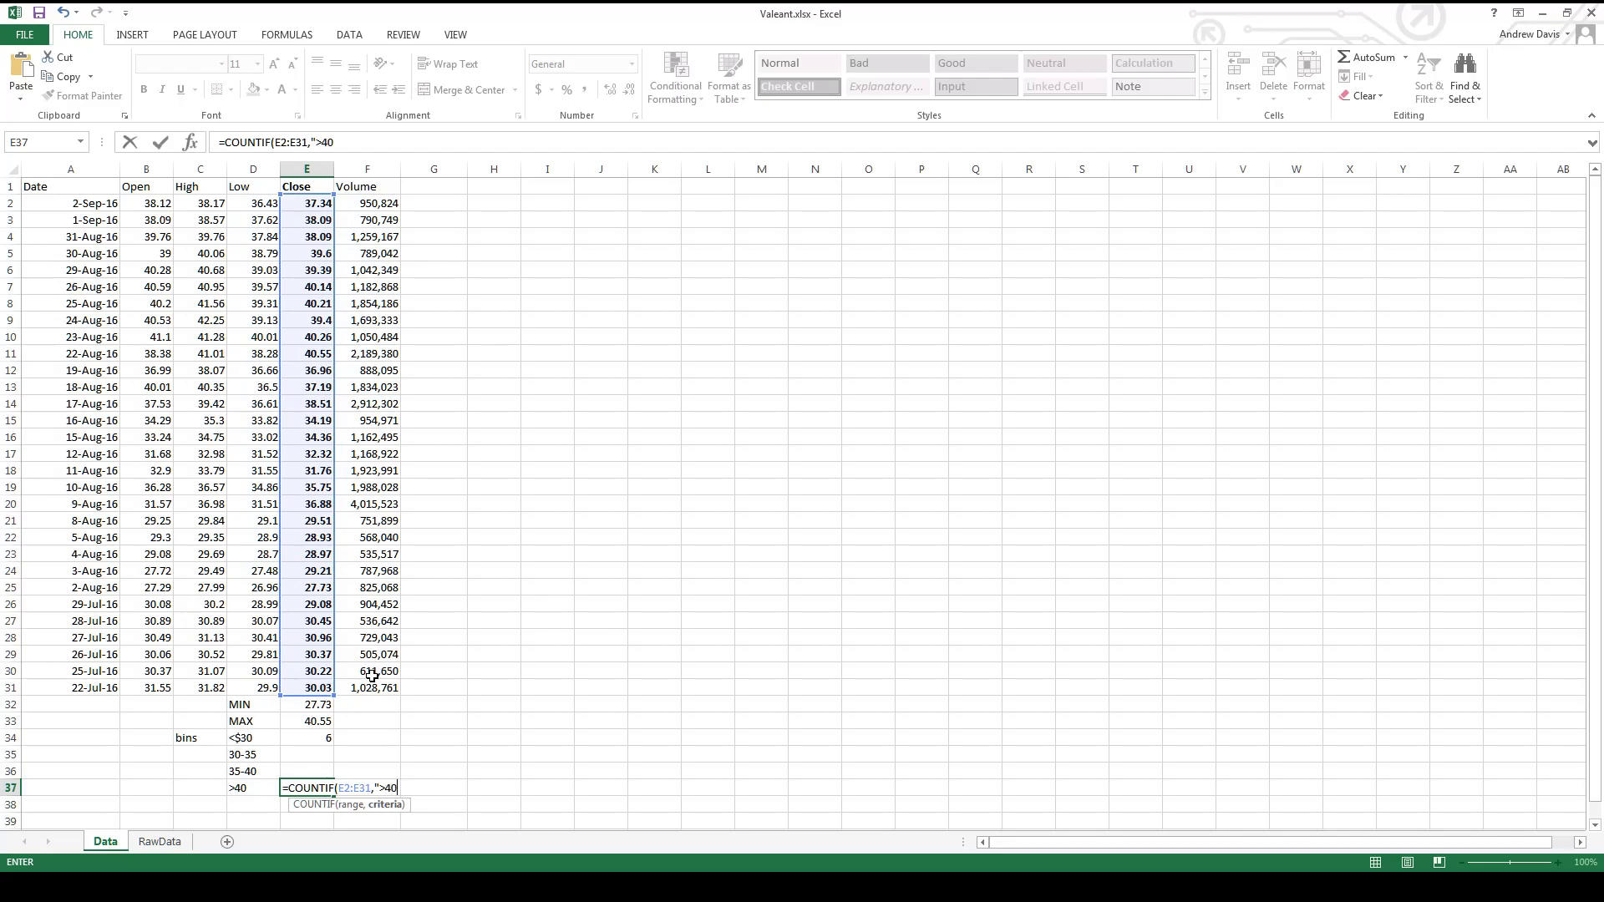
type("\"")
key("Return")
key("Up")
key("Up")
key("Up")
key("Up")
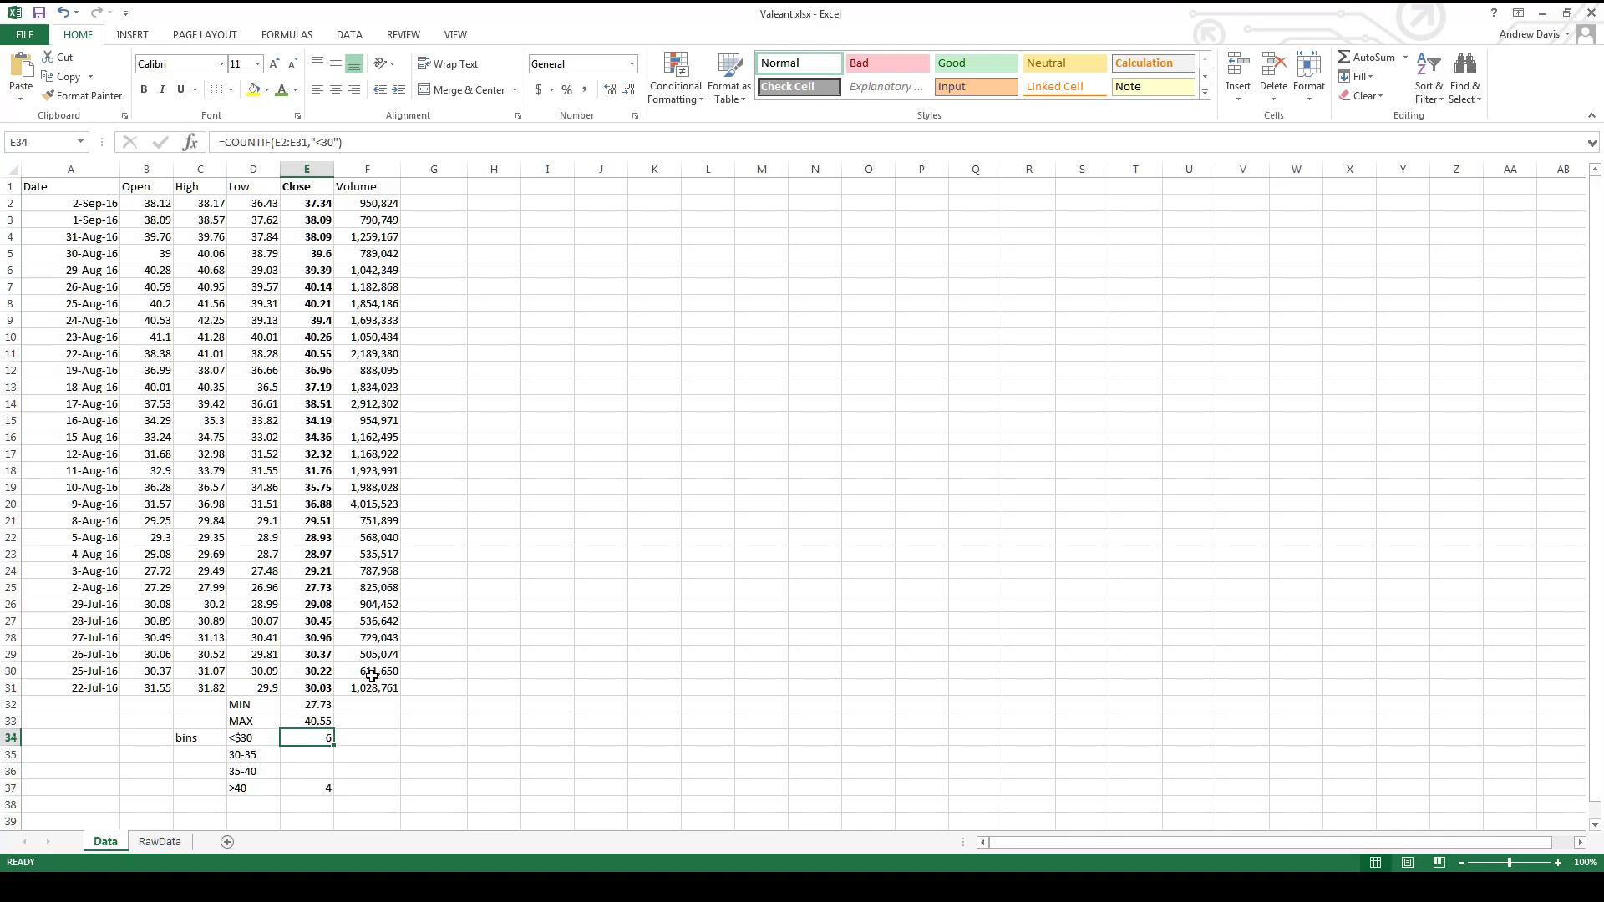
key("Left")
key("Down")
key("Down")
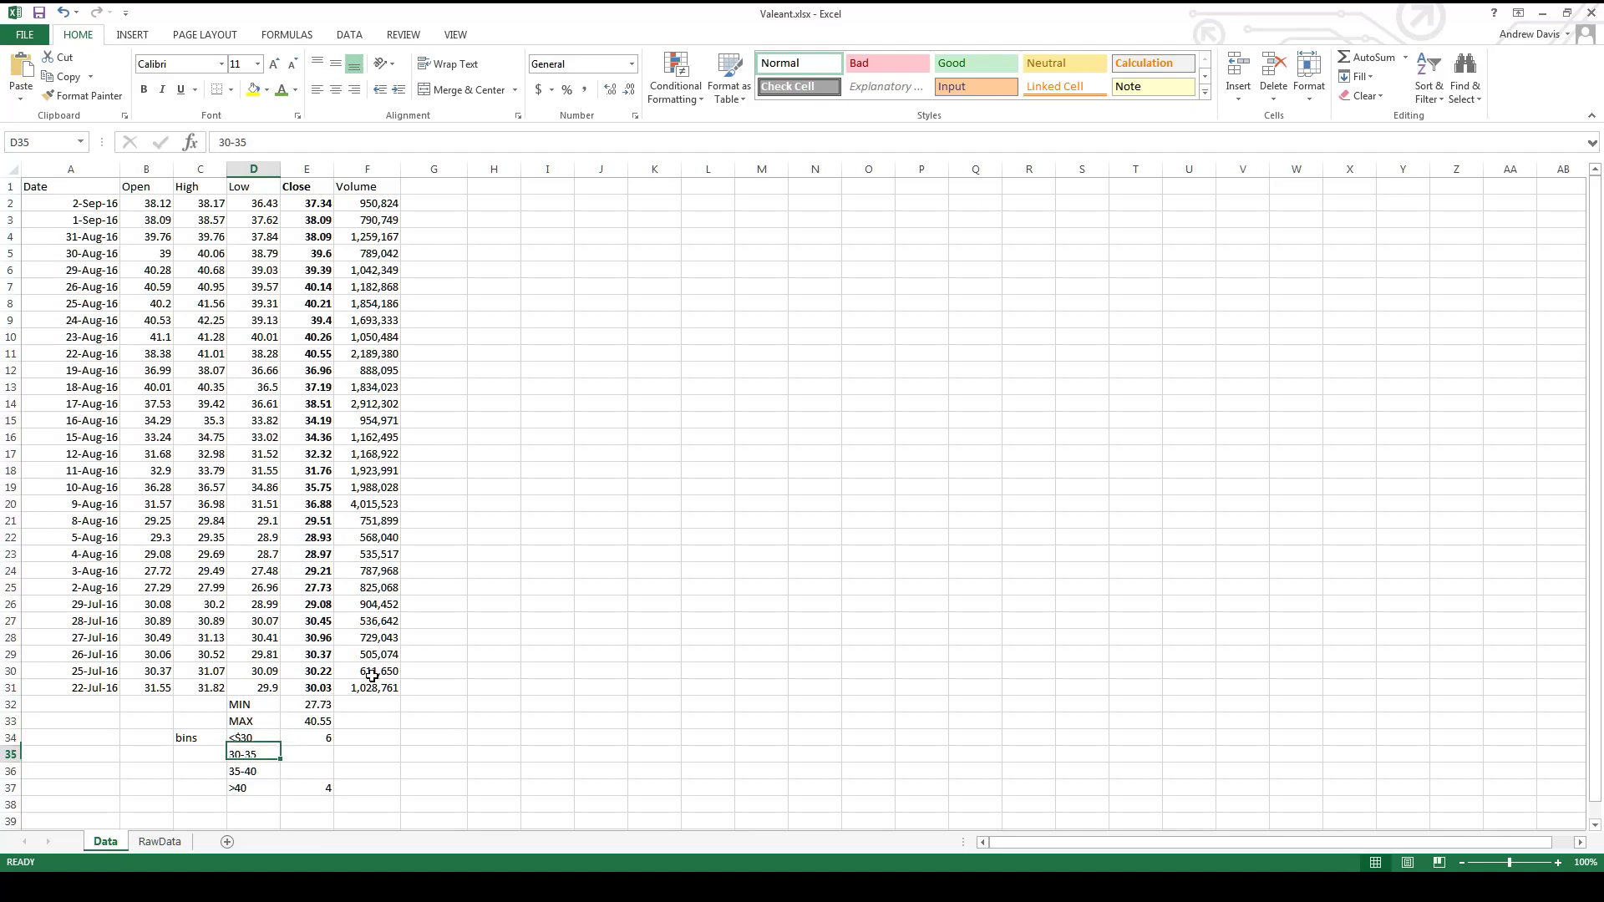
key("Right")
key("Up")
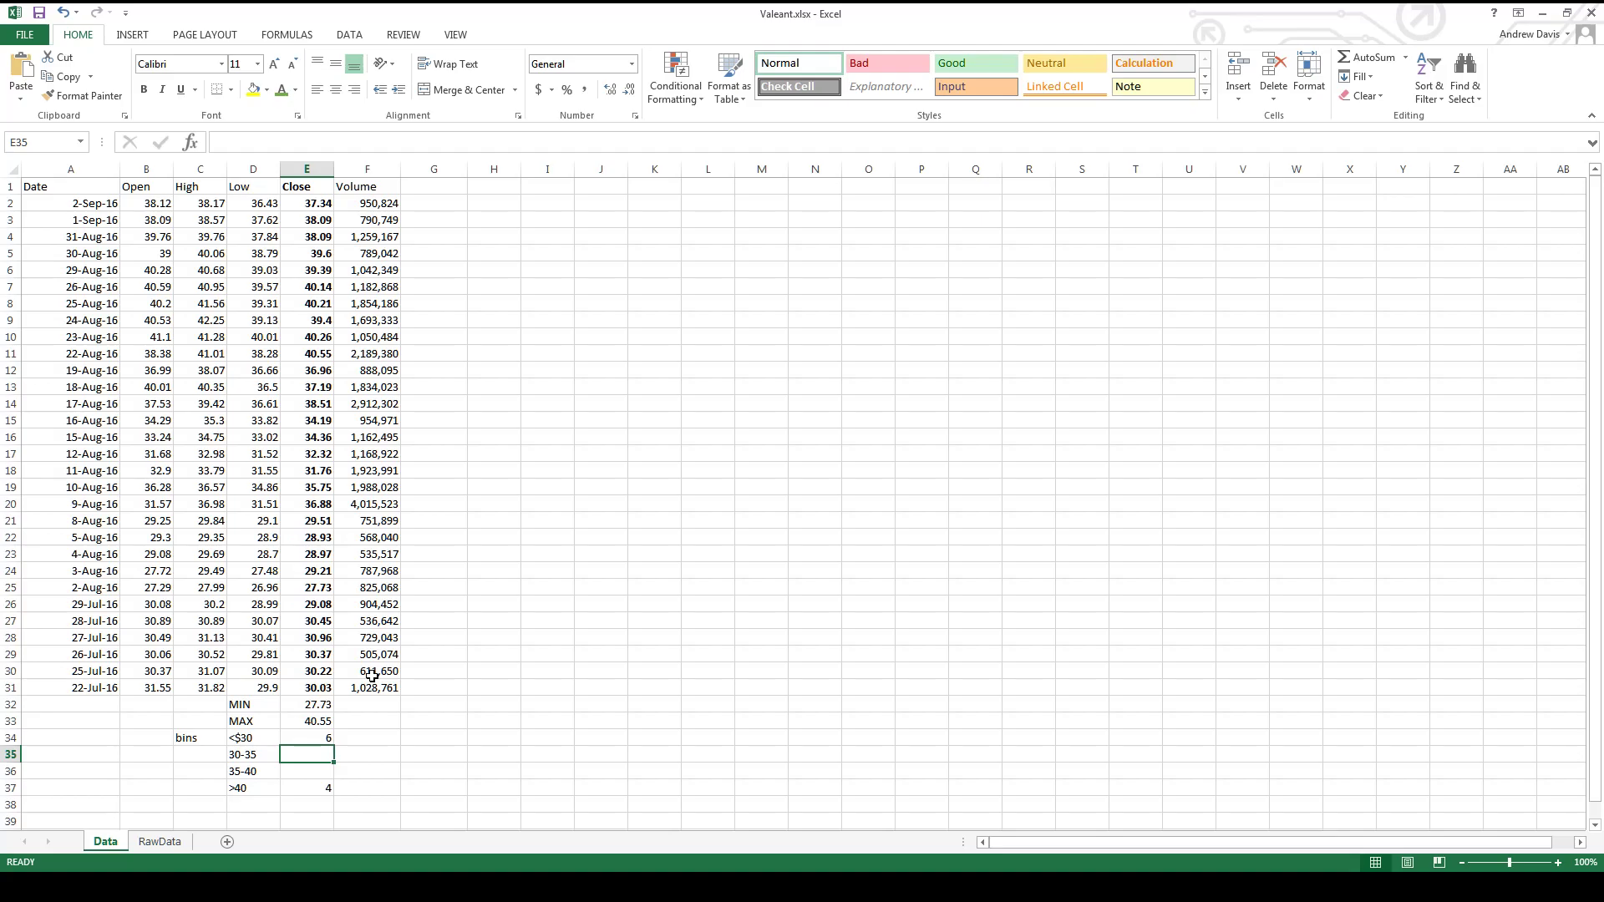
key("Left")
key("Right")
key("Left")
key("Right")
key("Left")
- Count the closing prices for the 30-35 bin in E35 with =COUNTIF(E2:E31,"<35")-E34
key("Right")
key("Left")
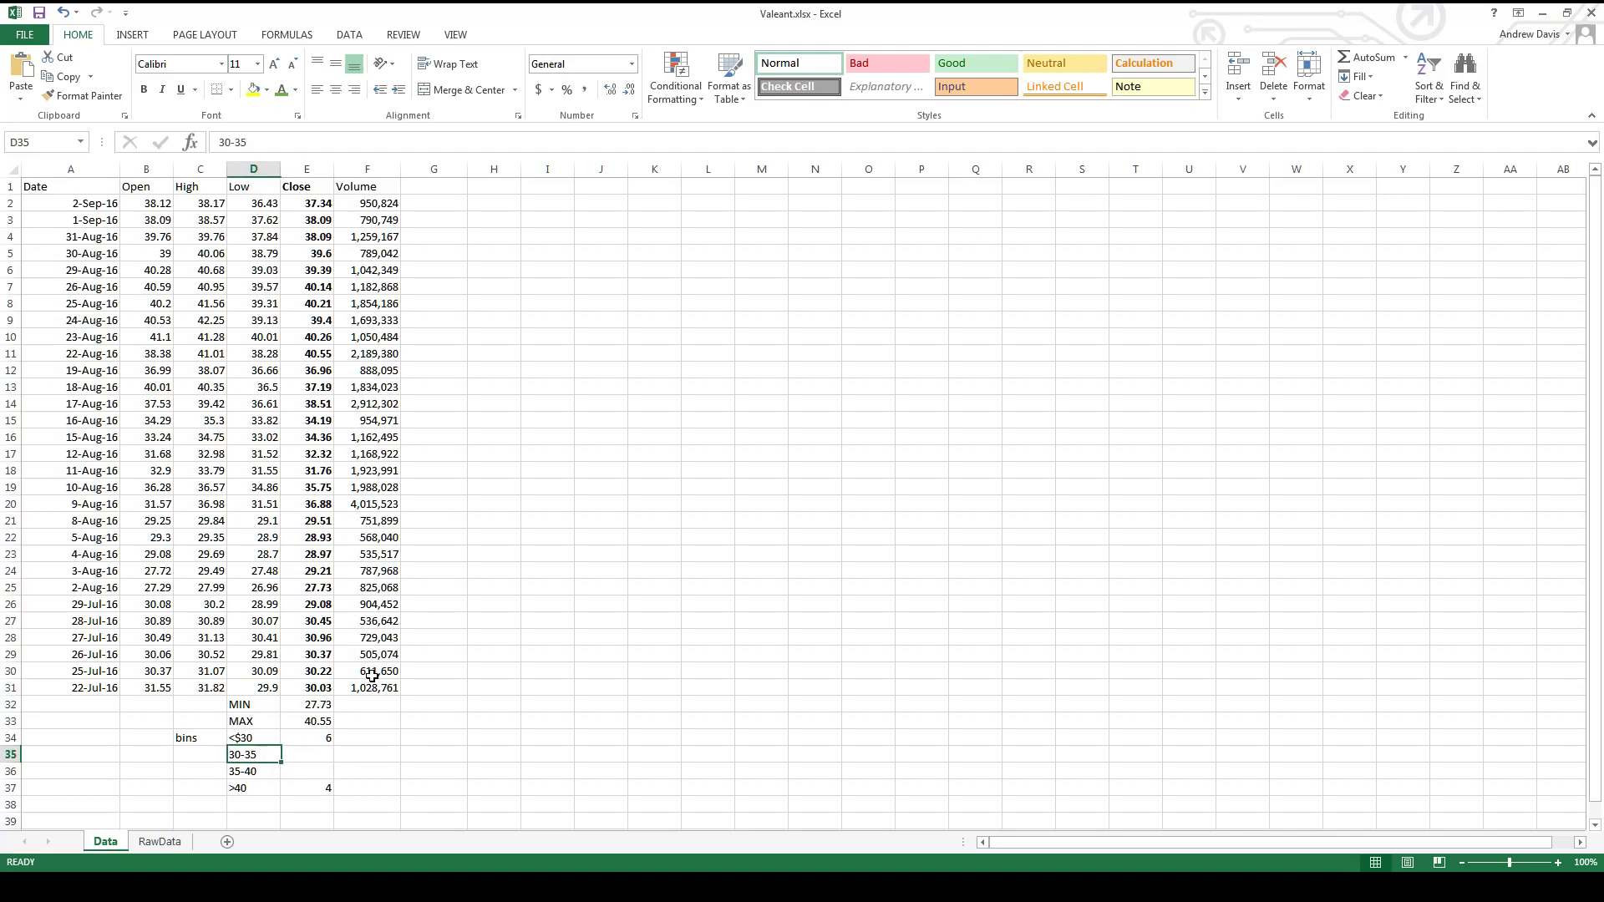
key("Right")
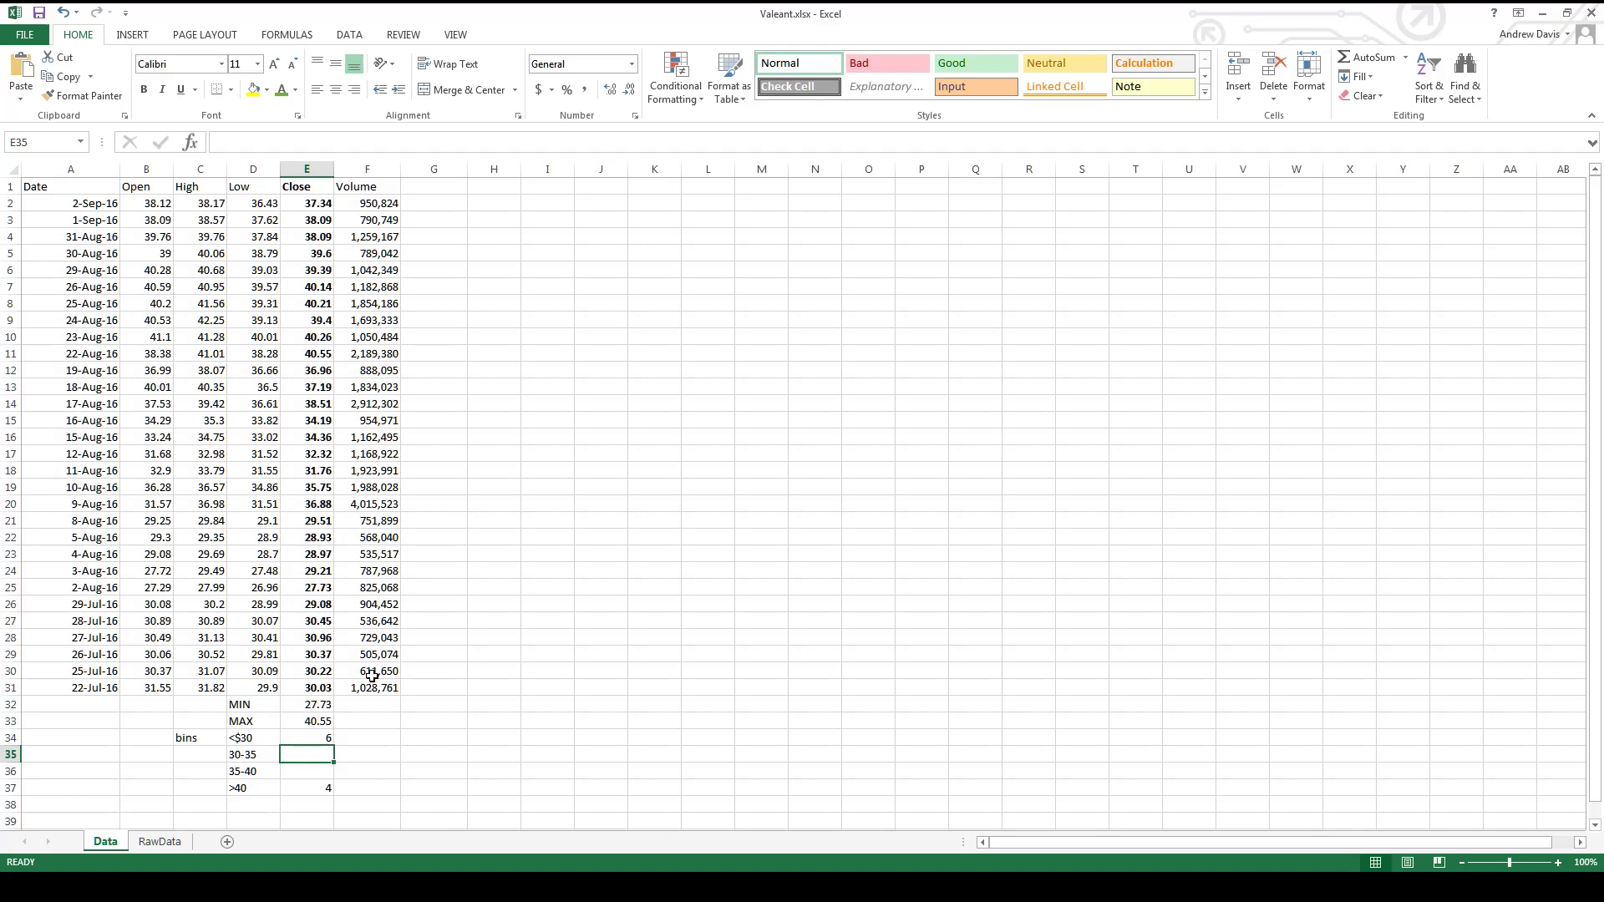
type("=")
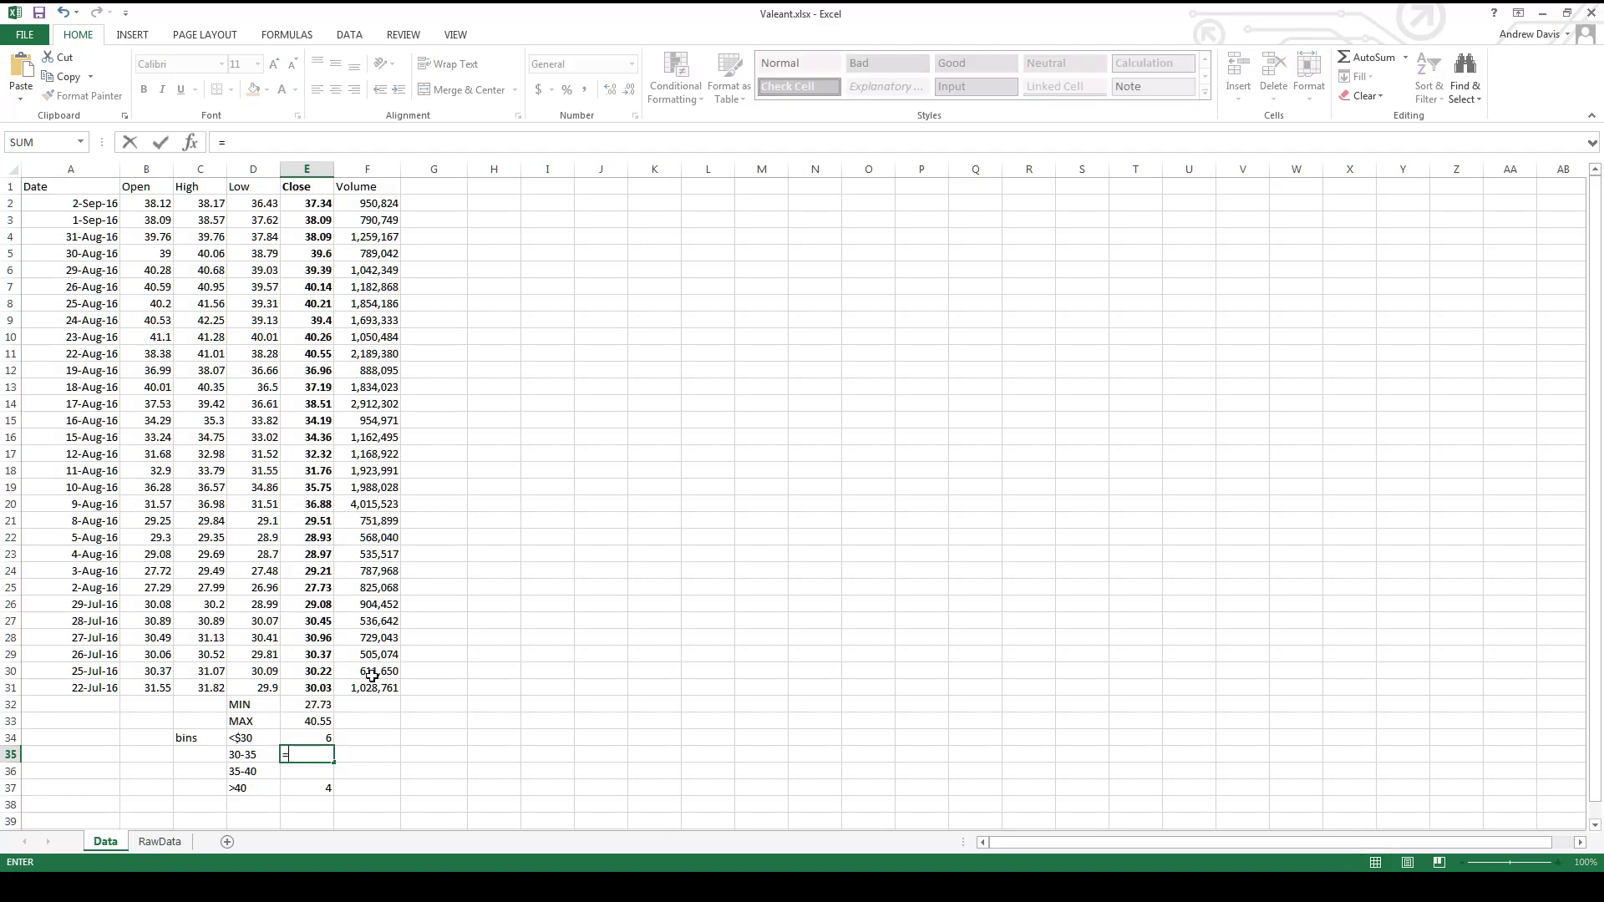
type("COUNTIF(")
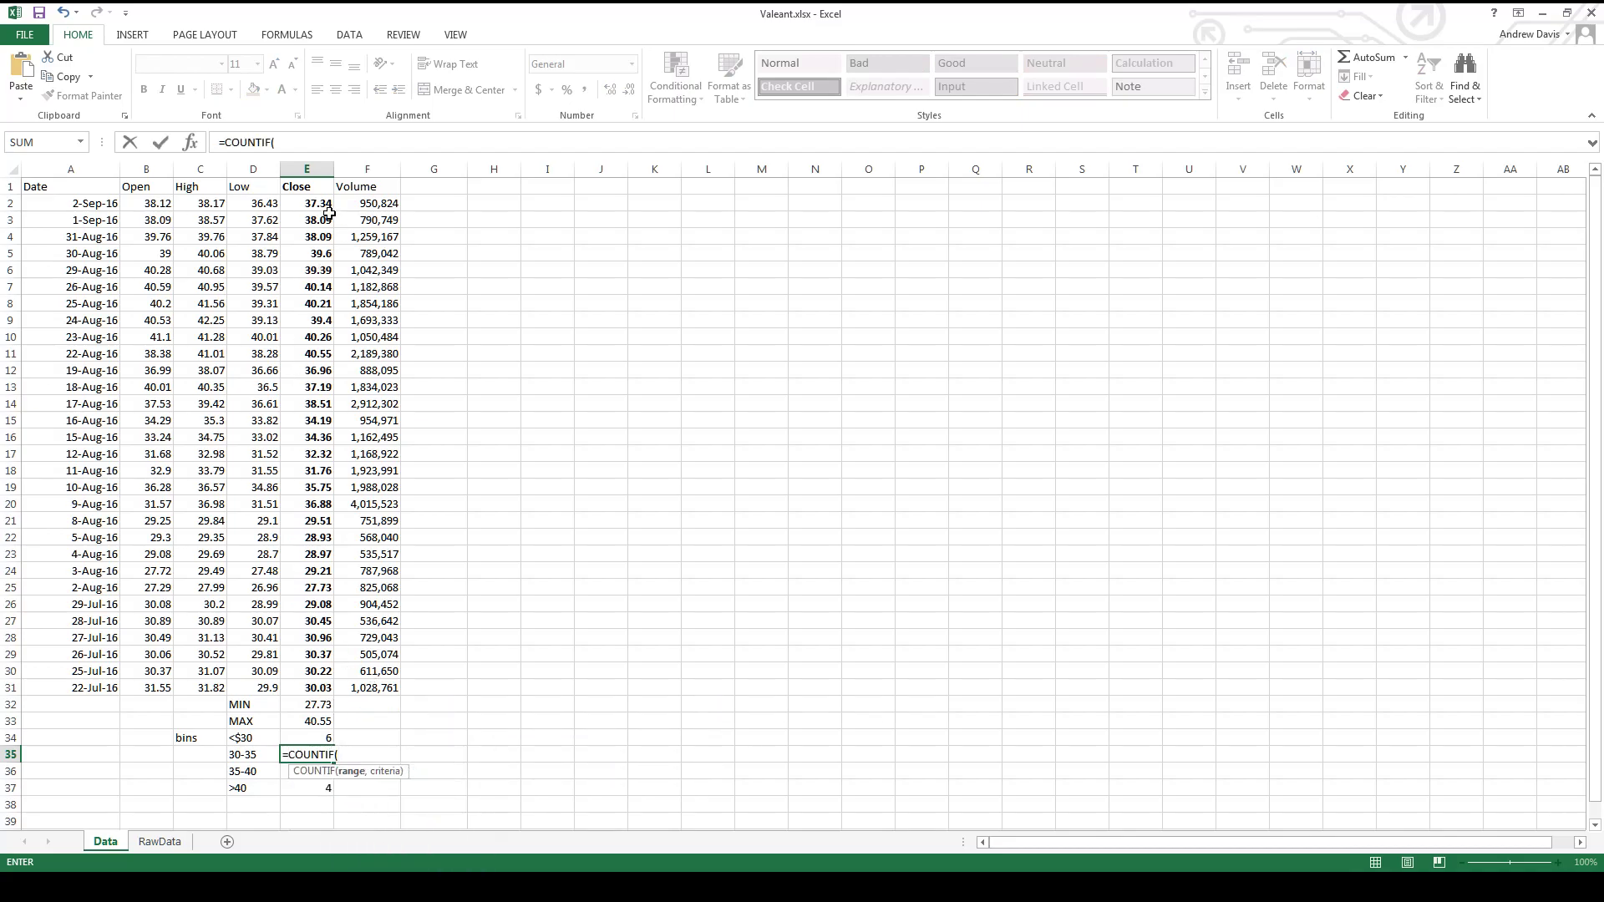
left_click_drag(328, 205, 298, 684)
type(",\"<")
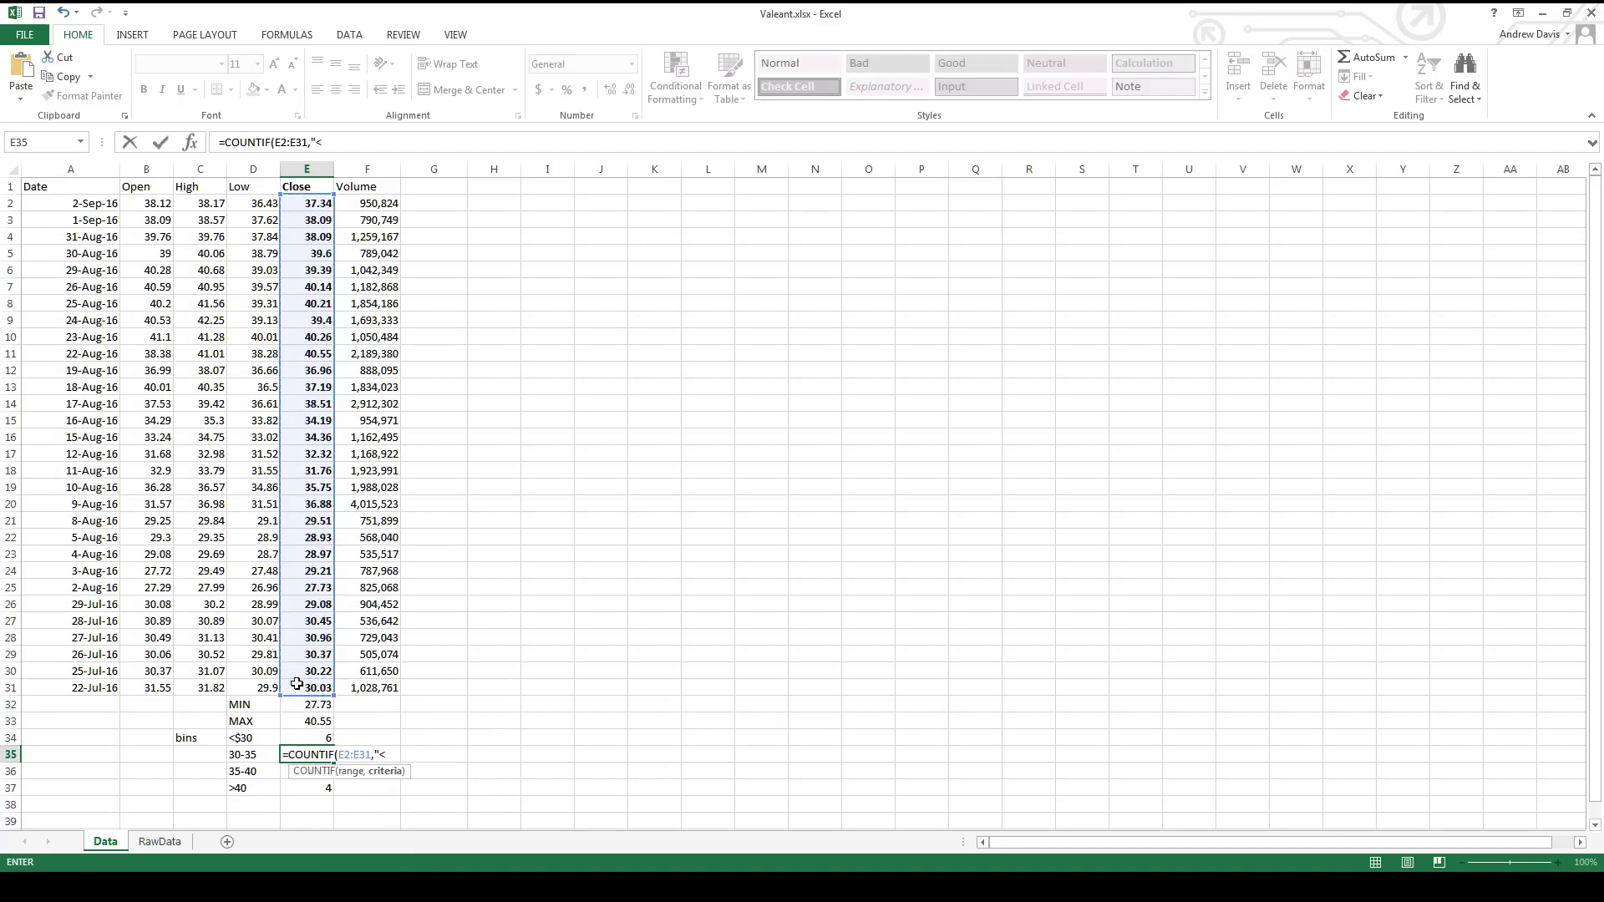
type("35\")-")
left_click(315, 737)
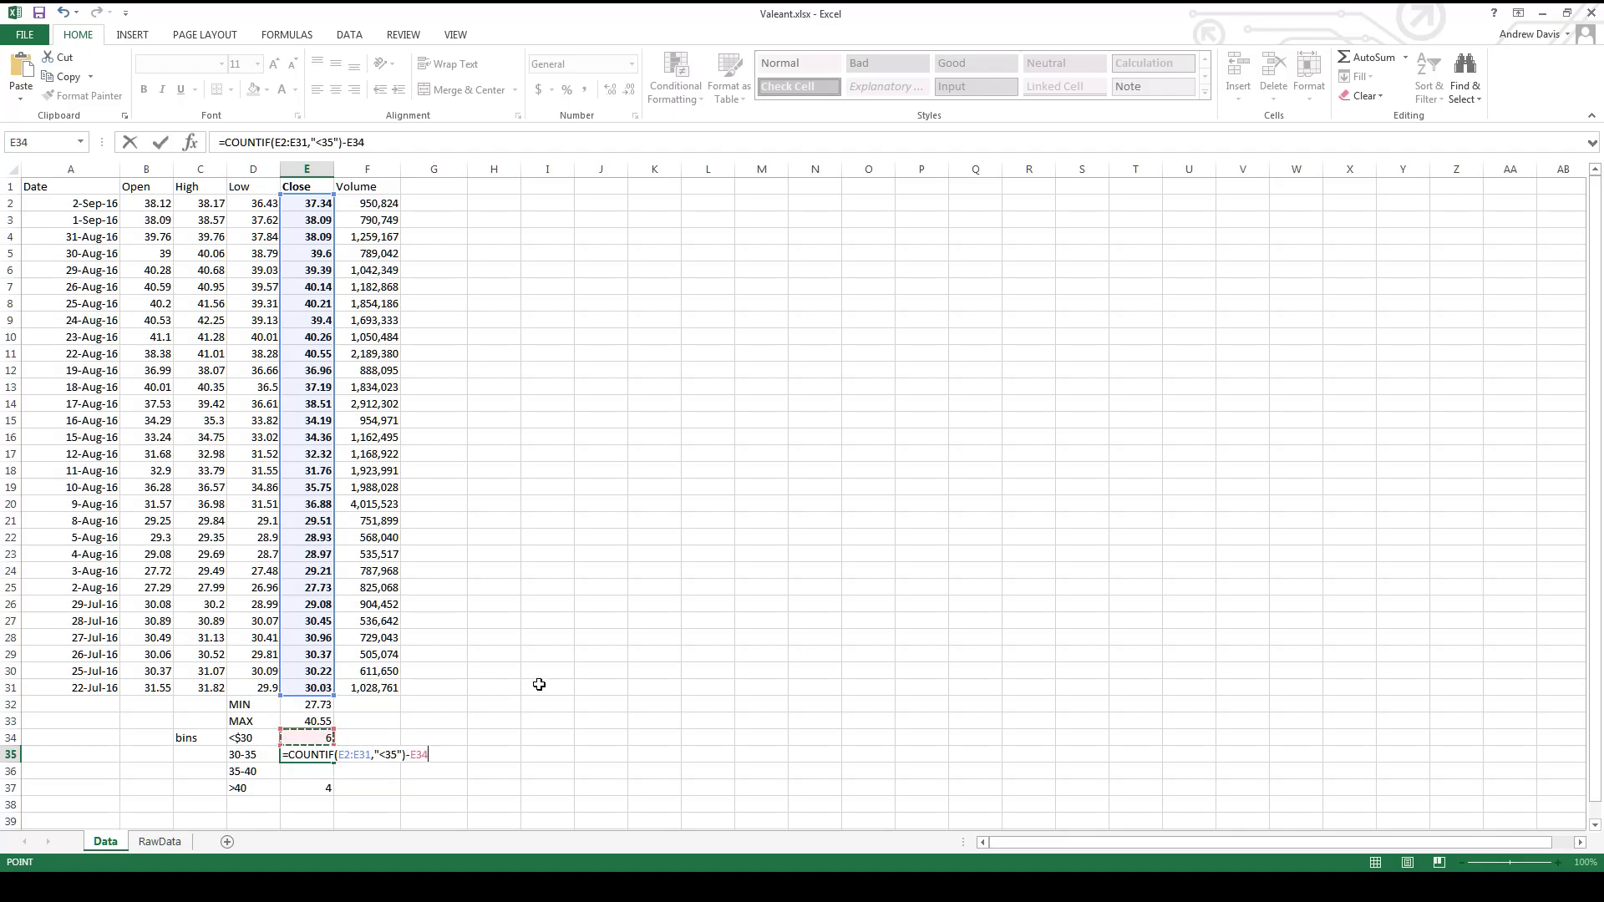
key("Return")
left_click(325, 757)
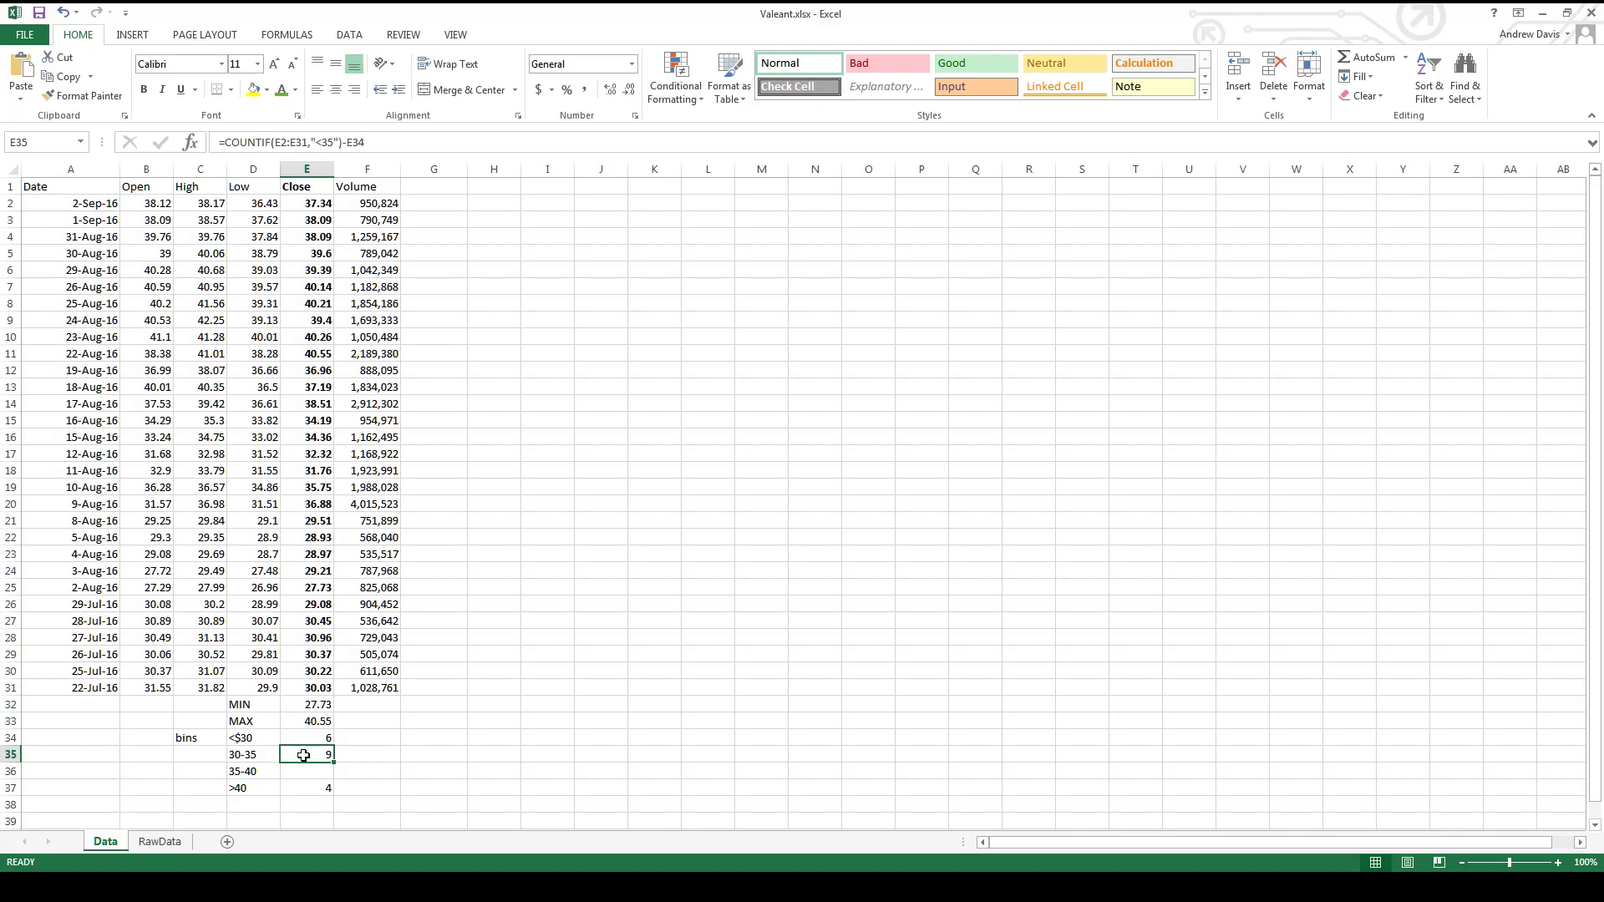
- Count the closing prices for the 35-40 bin in E36 with =COUNTIF(E2:E31,">=35")-E37
key("Down")
type("=COUNTIF(")
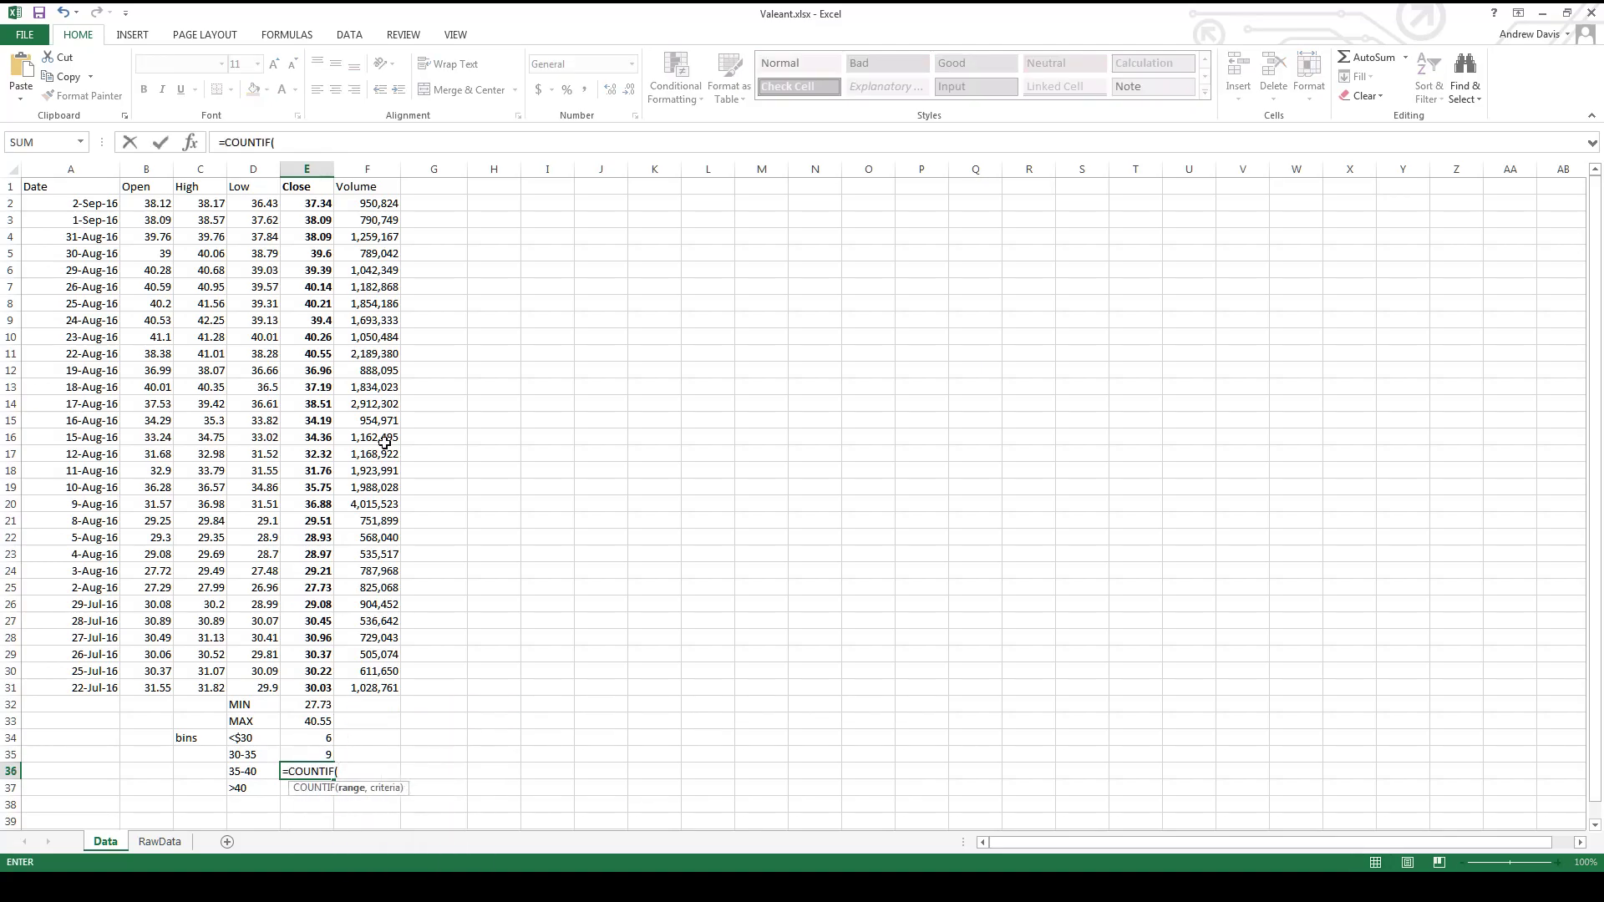
left_click_drag(307, 203, 319, 695)
type(",\"")
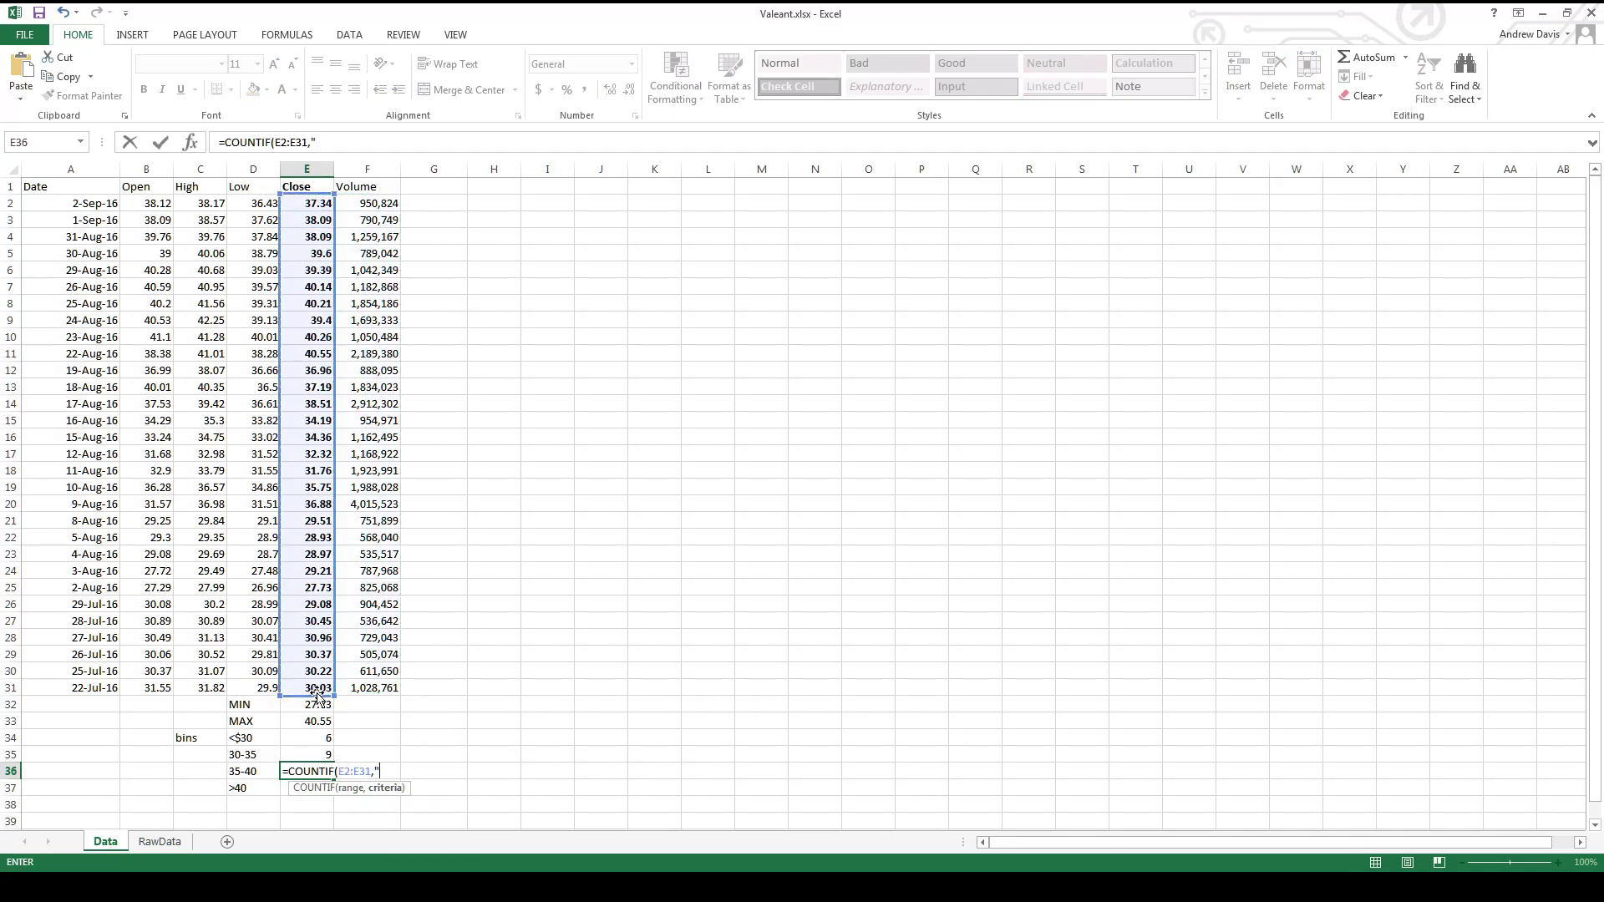
type(">=35\")-")
left_click(307, 788)
key("Return")
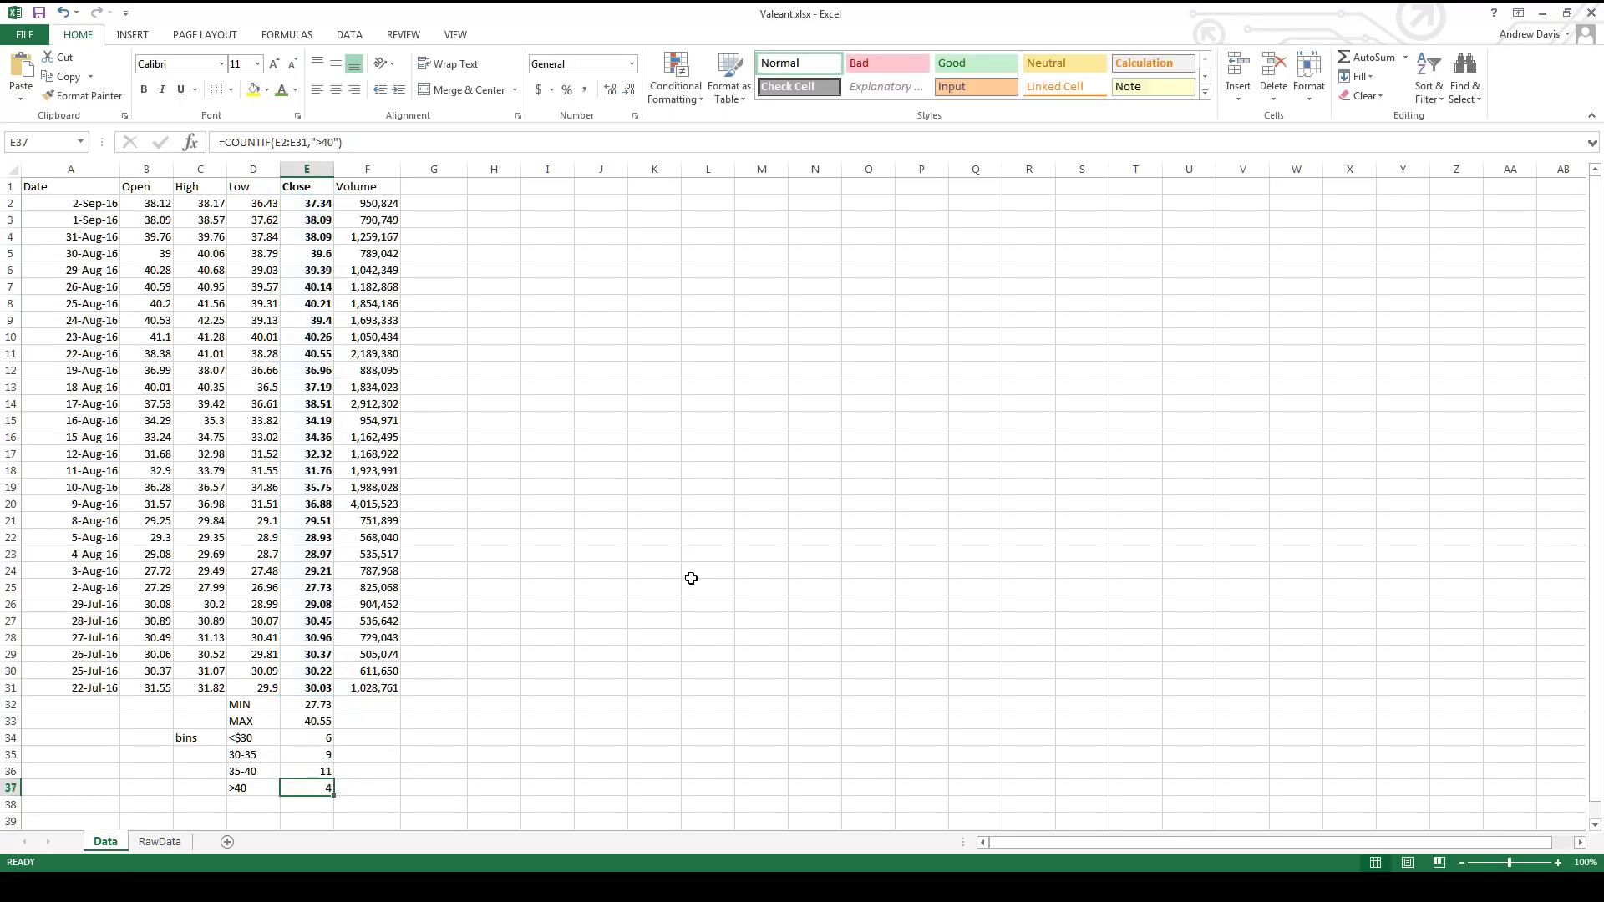
- Total the four bin counts in E38 by summing E34:E37
left_click(296, 803)
type("=COU")
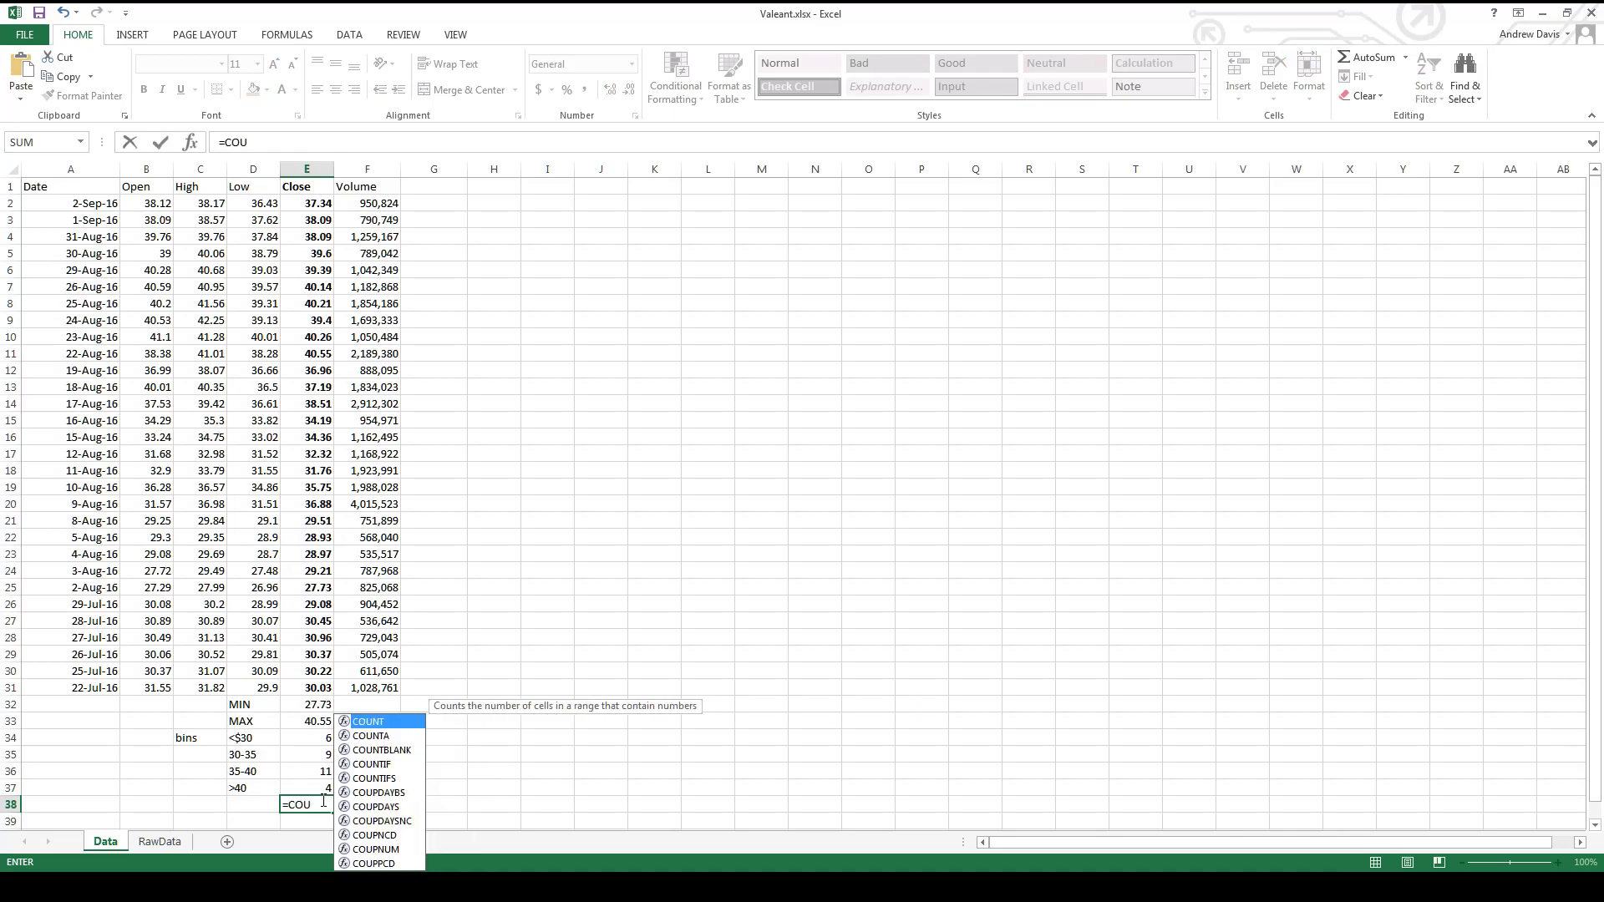
key("BackSpace")
key("BackSpace")
key("BackSpace")
type("SUM(")
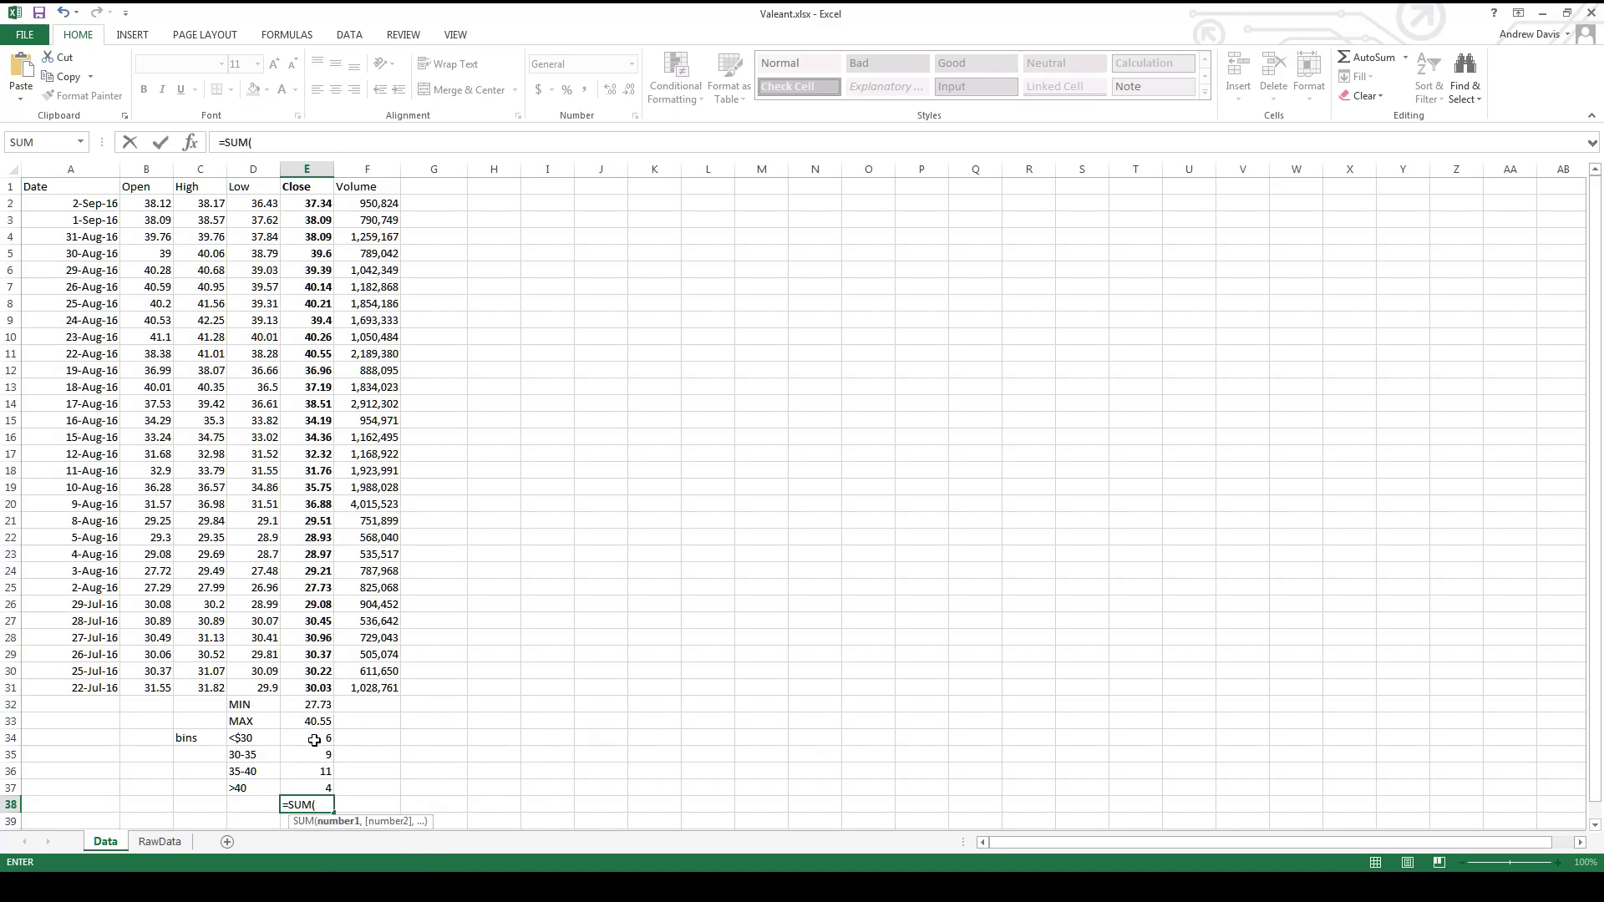
left_click_drag(314, 740, 306, 790)
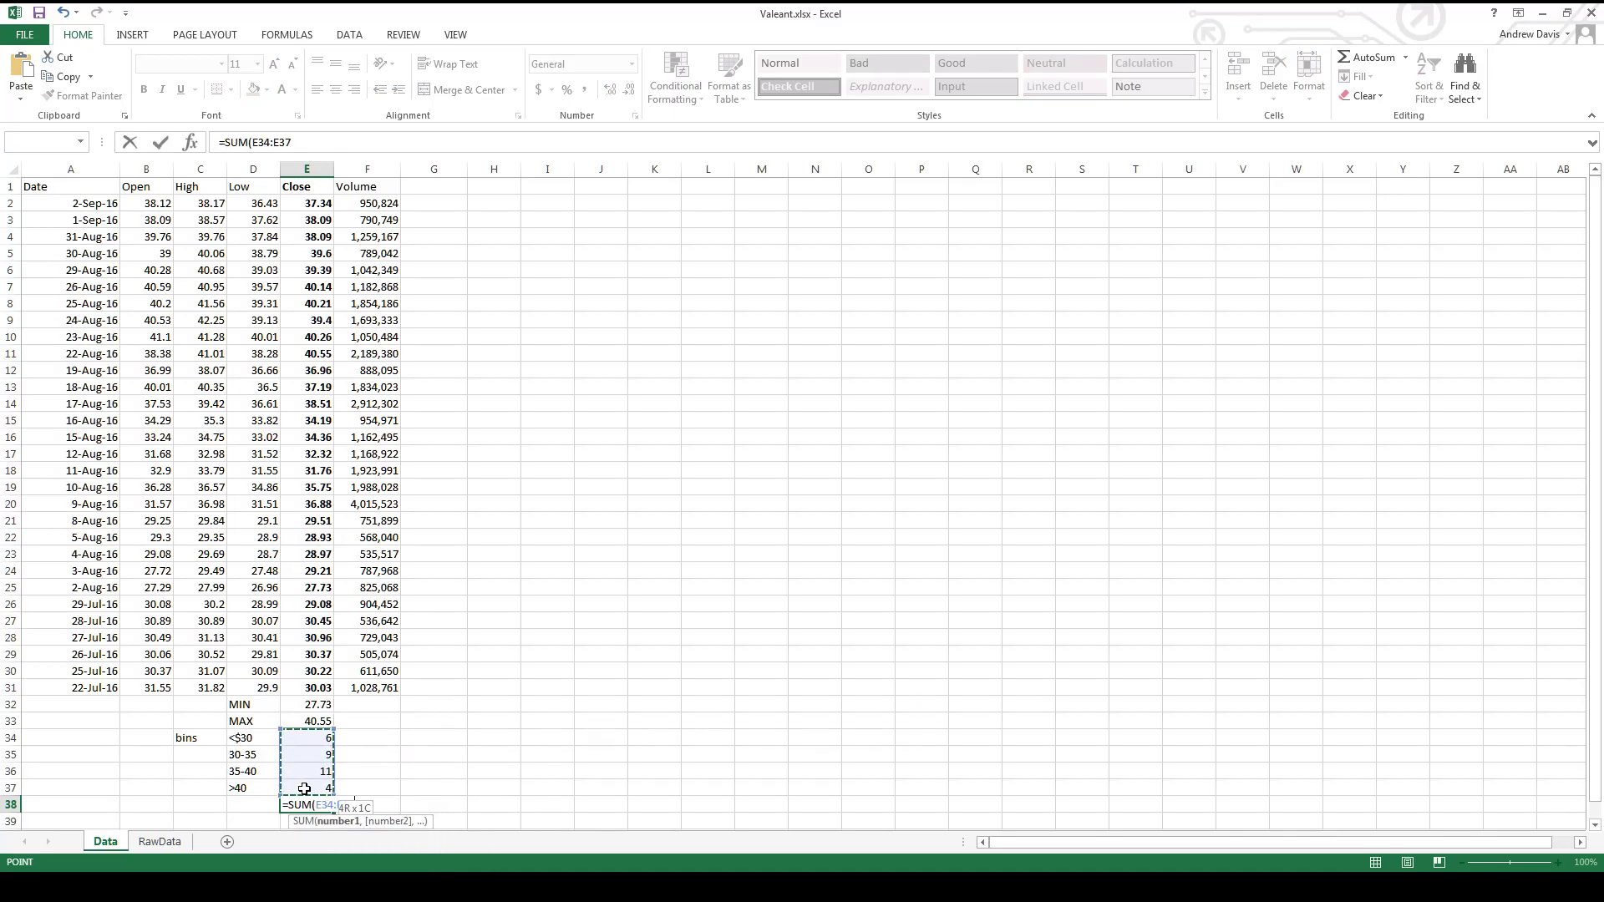
key("Return")
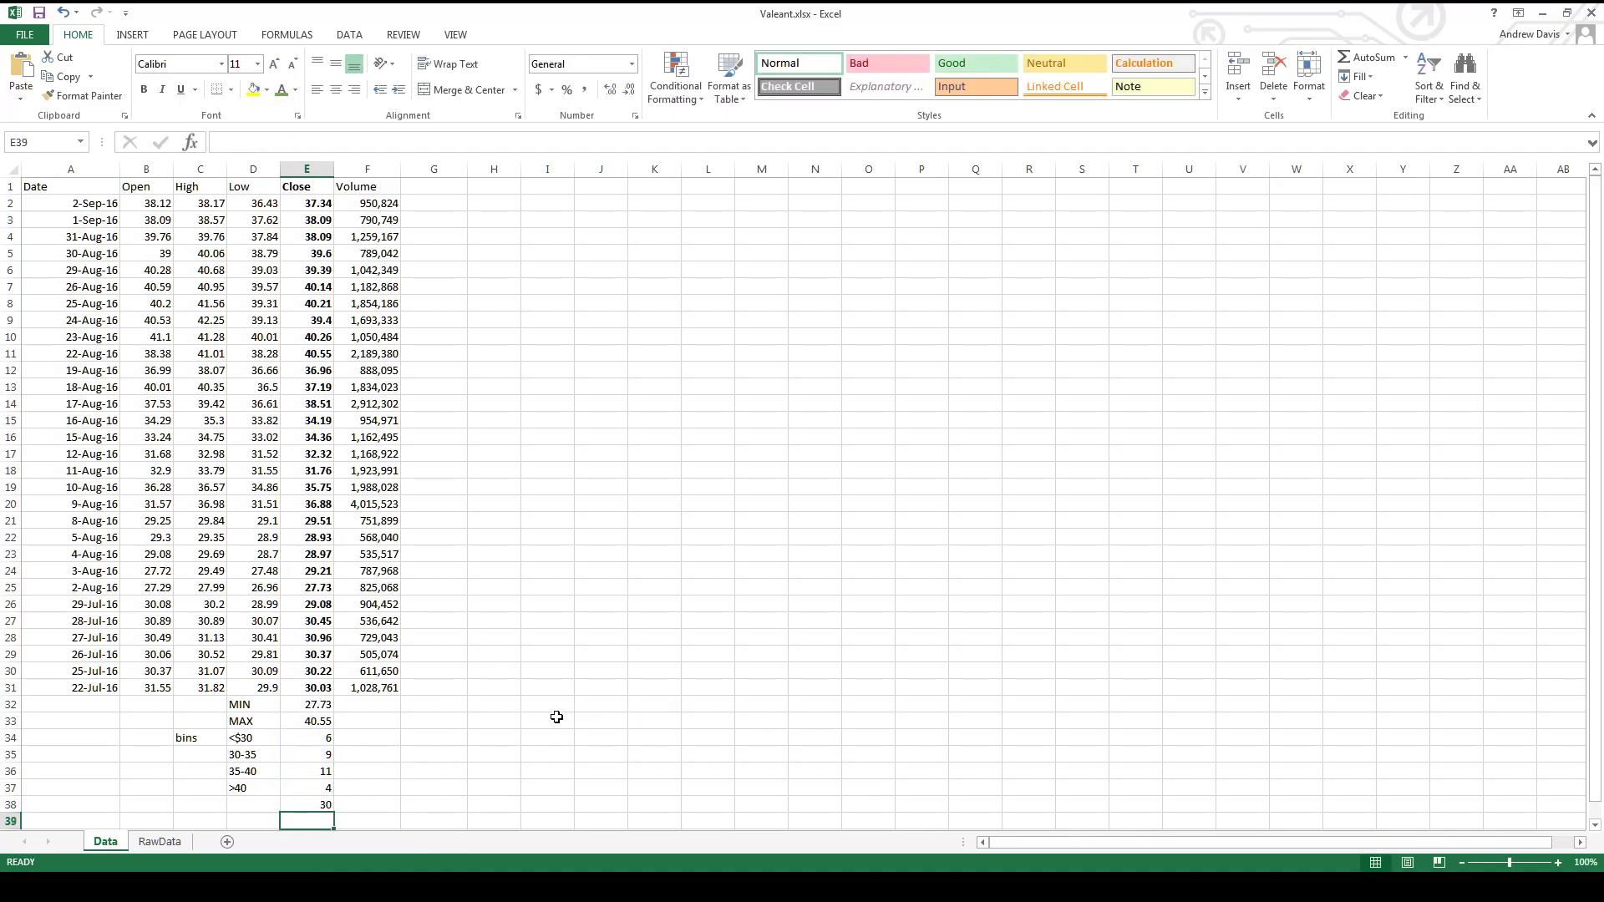
- Insert a clustered column chart of the bins and their counts in D34:E37
left_click_drag(241, 738, 322, 789)
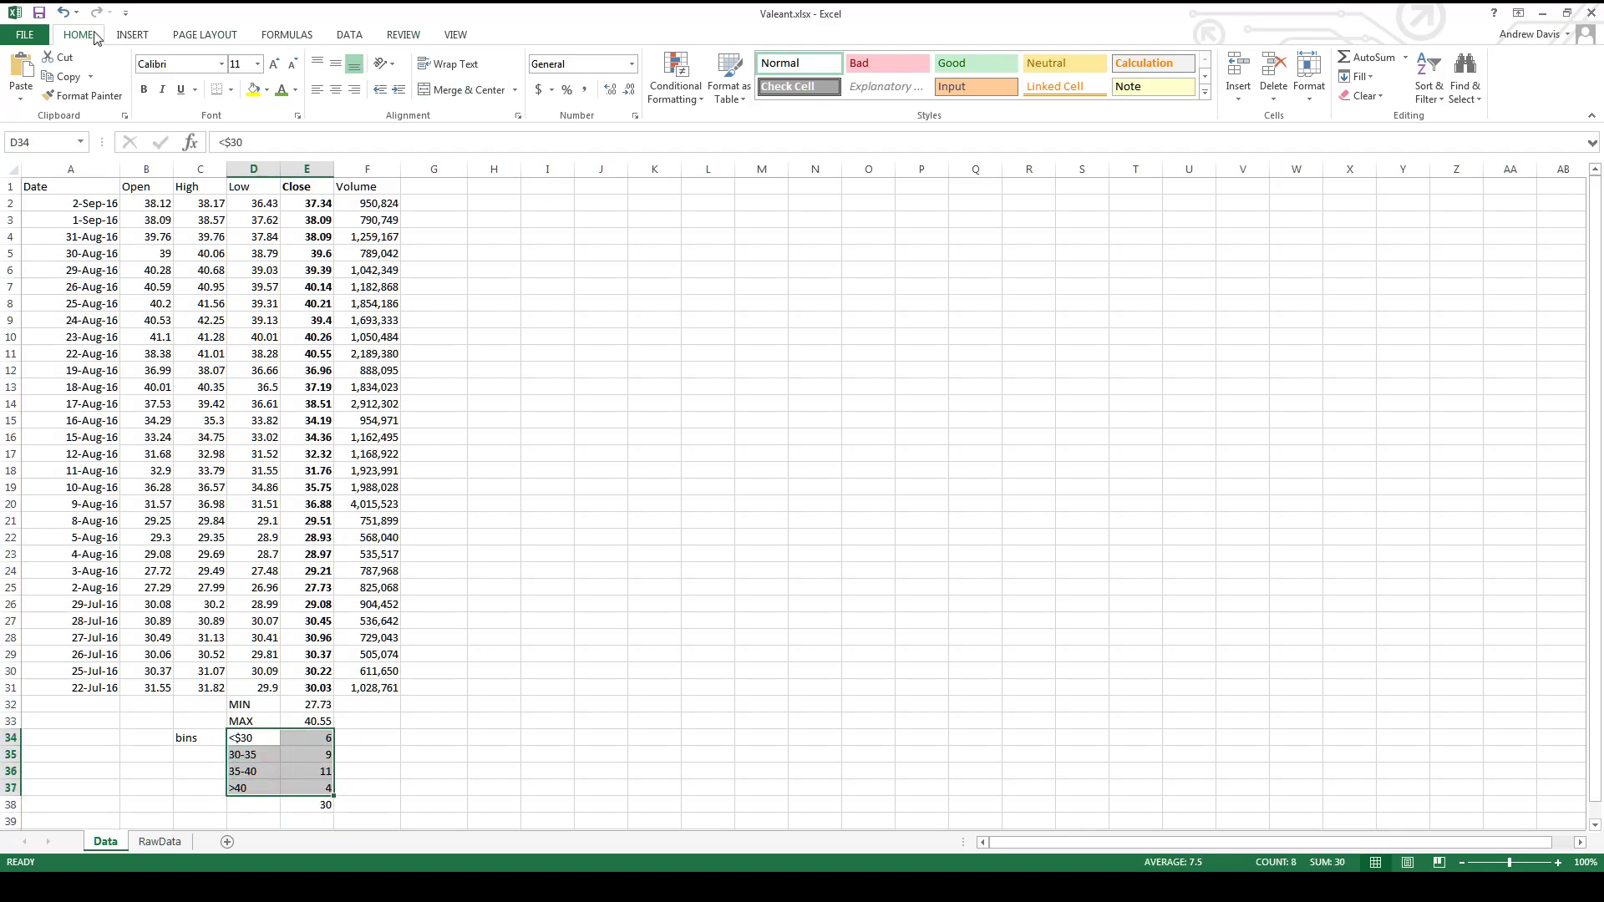
left_click(129, 35)
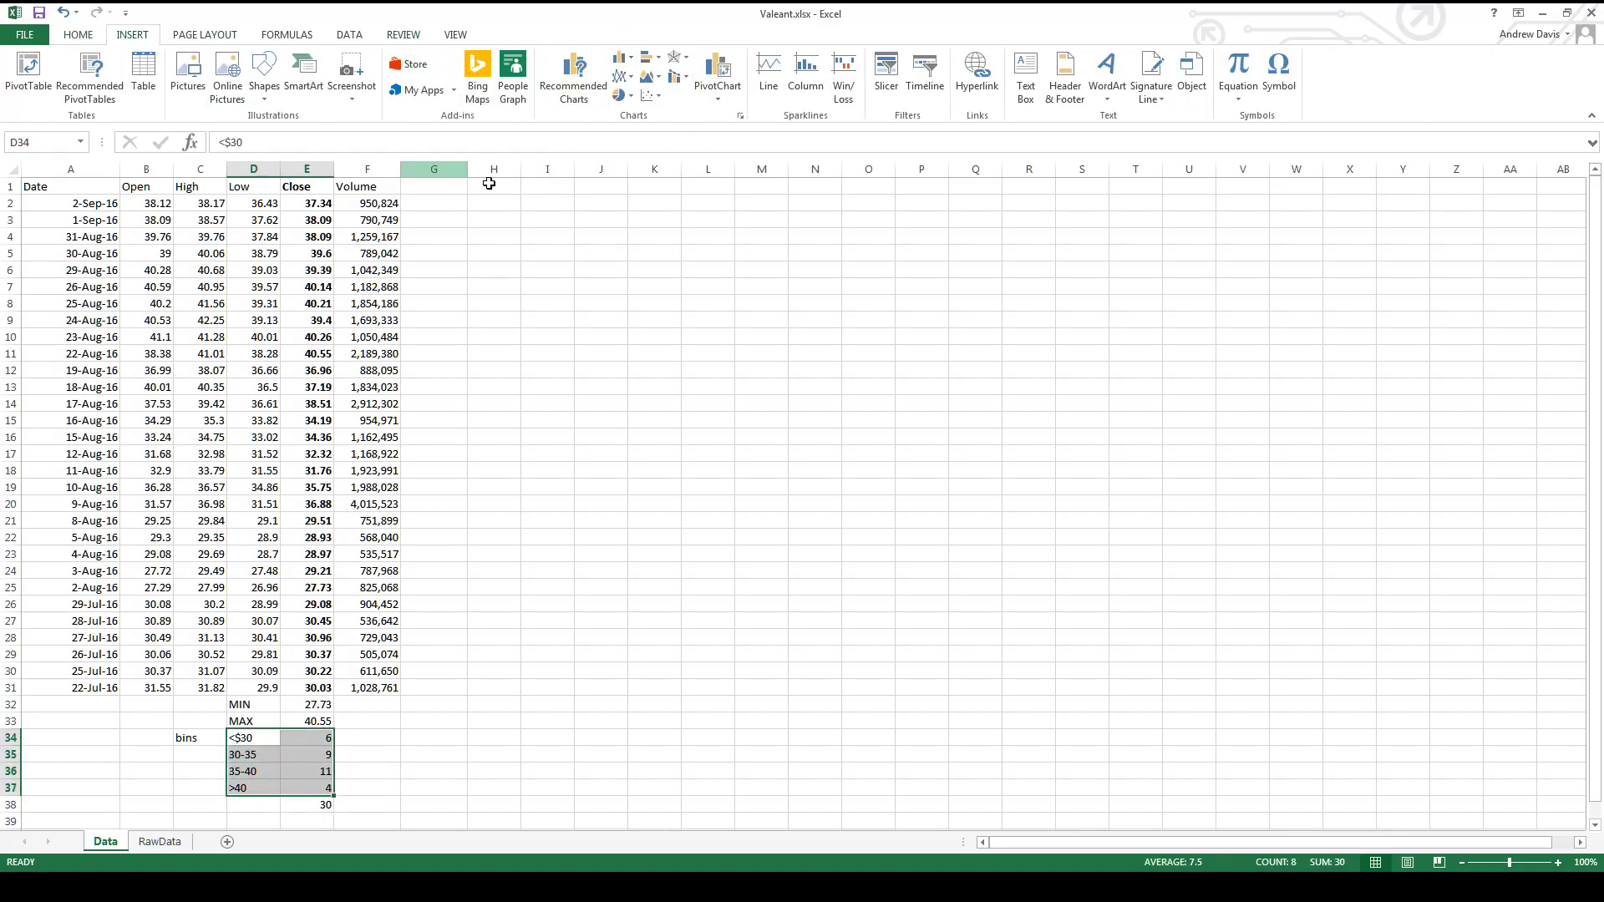
left_click(623, 63)
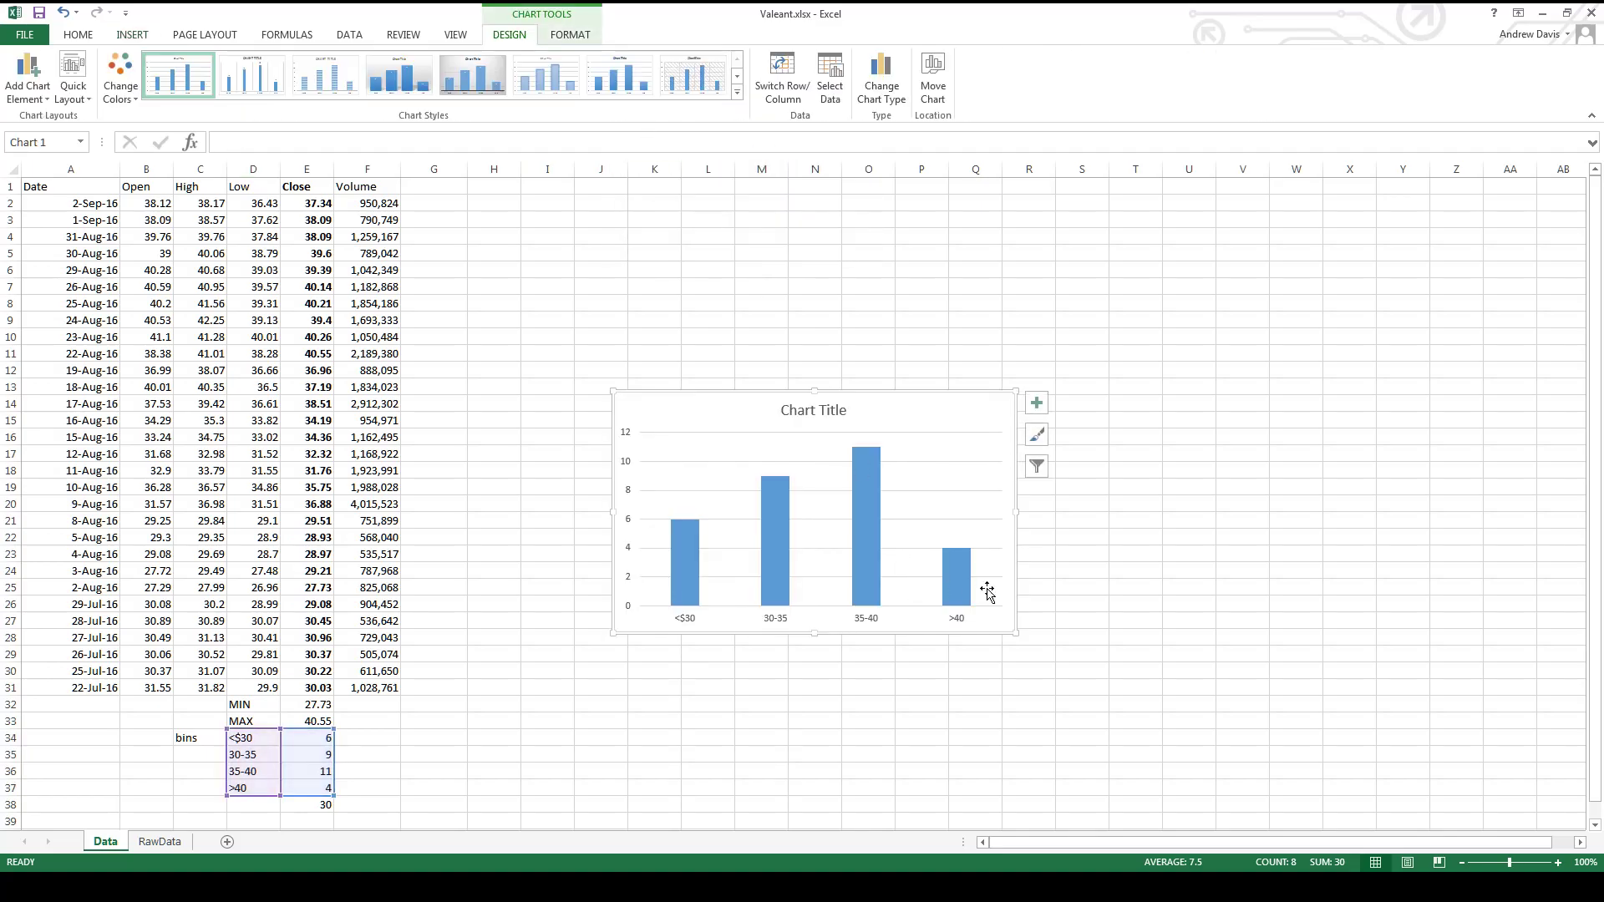